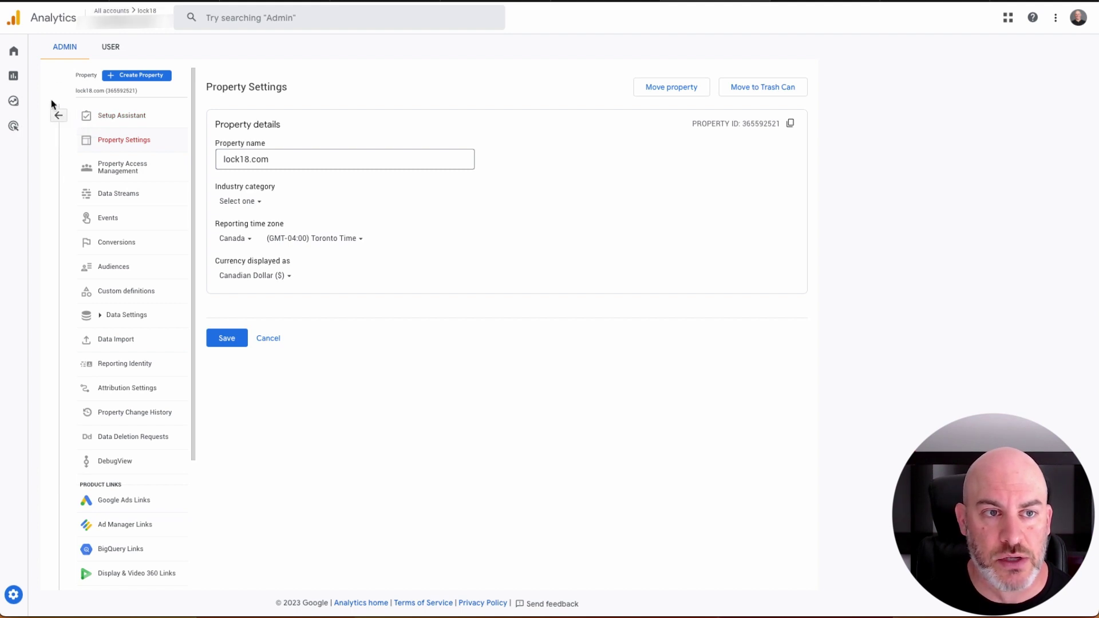
# Return to the Analytics home page and open the Admin area for the lock18 account.
pyautogui.click(15, 63)
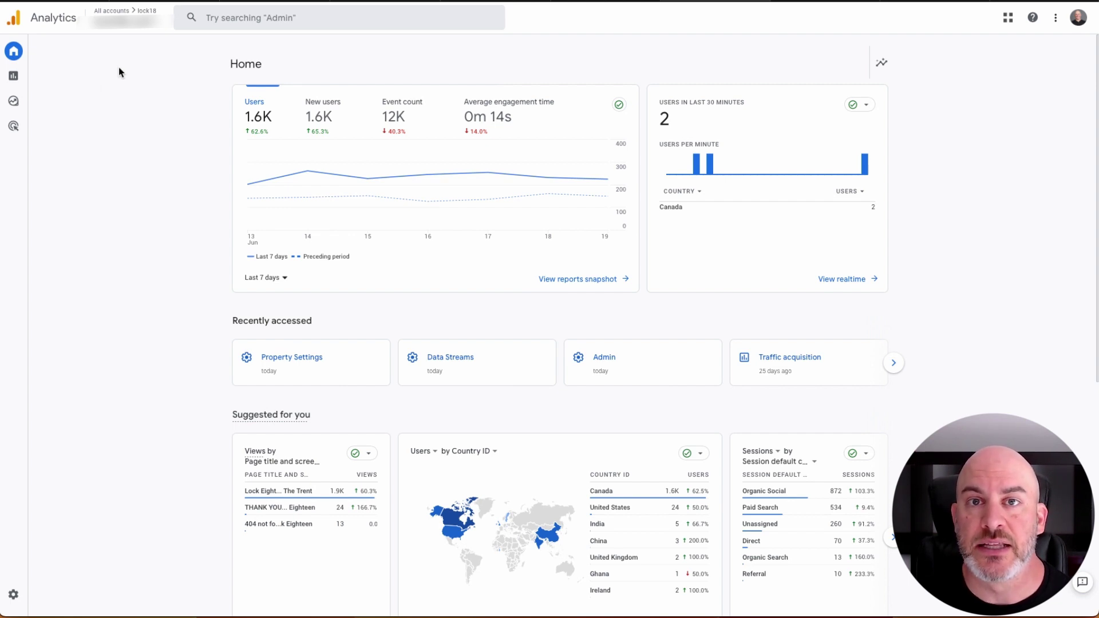
pyautogui.moveTo(17, 75)
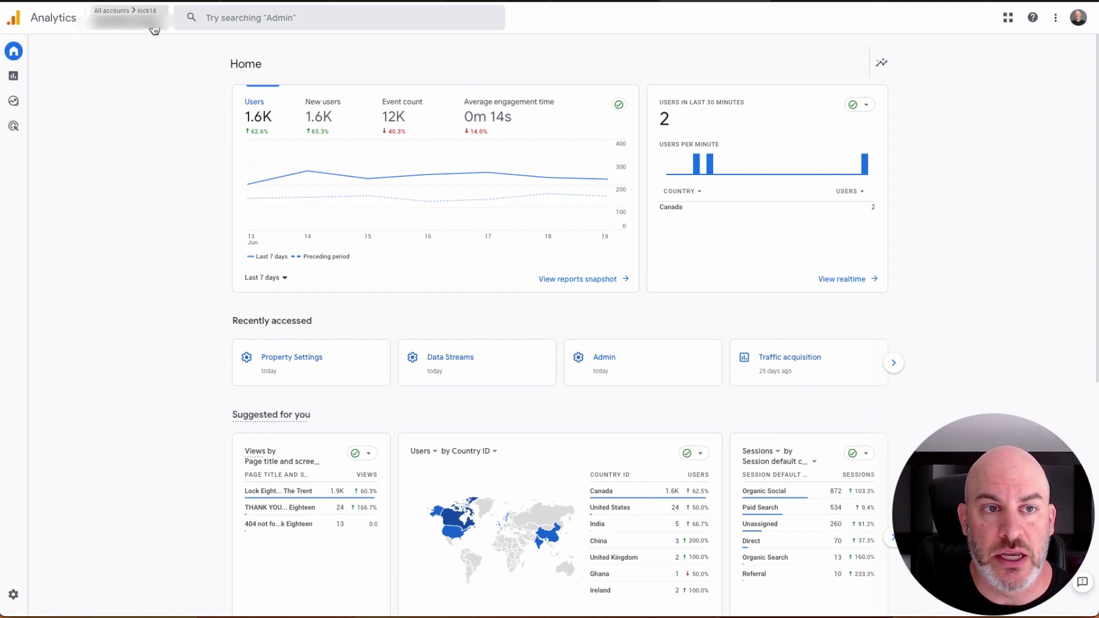
pyautogui.click(132, 22)
pyautogui.click(80, 279)
pyautogui.click(91, 327)
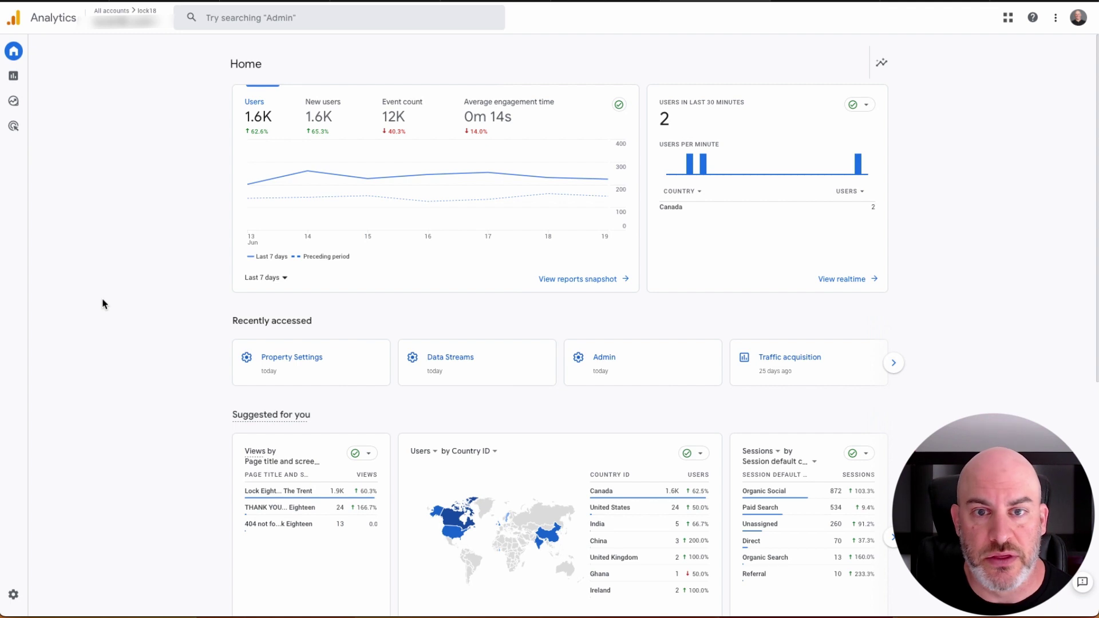
pyautogui.moveTo(18, 593)
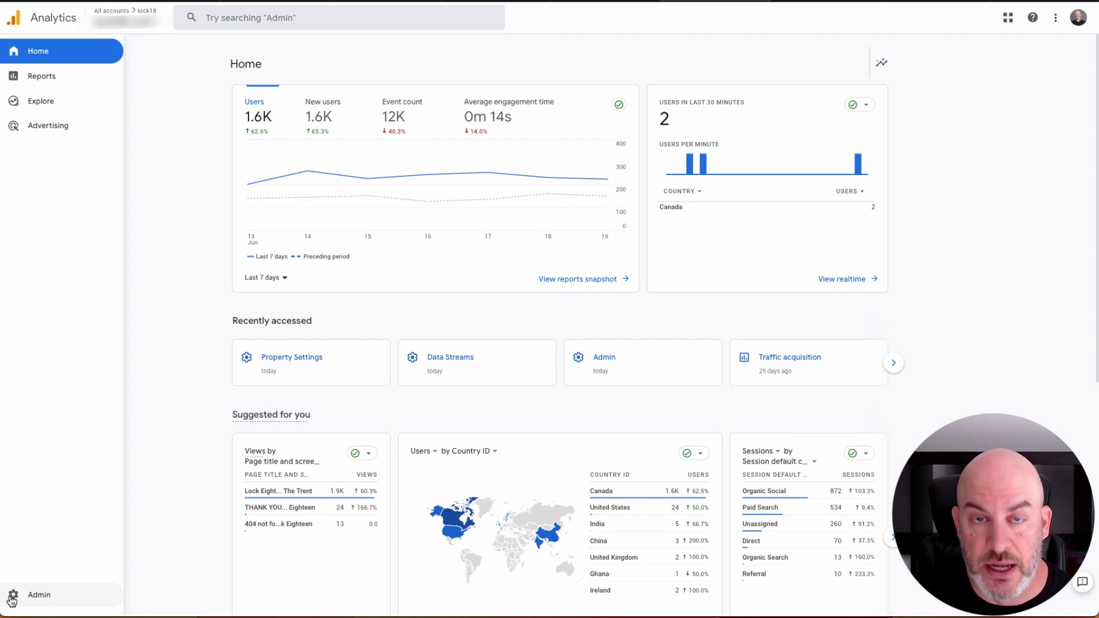
pyautogui.click(12, 598)
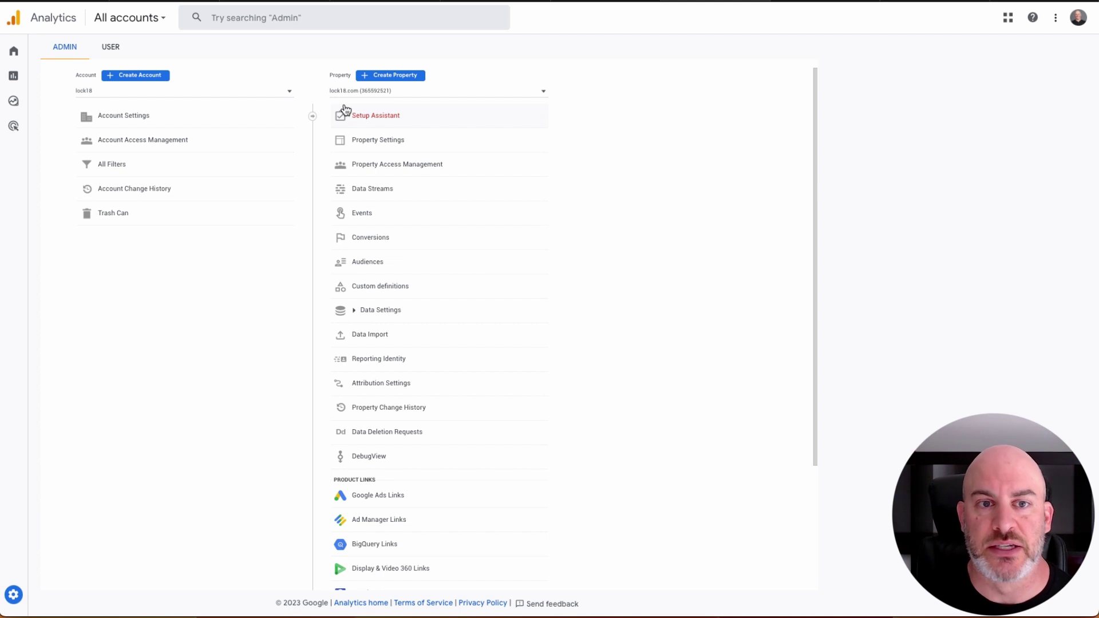
# Review the lock18 account settings, then look through the property options and product links in Admin.
pyautogui.click(126, 118)
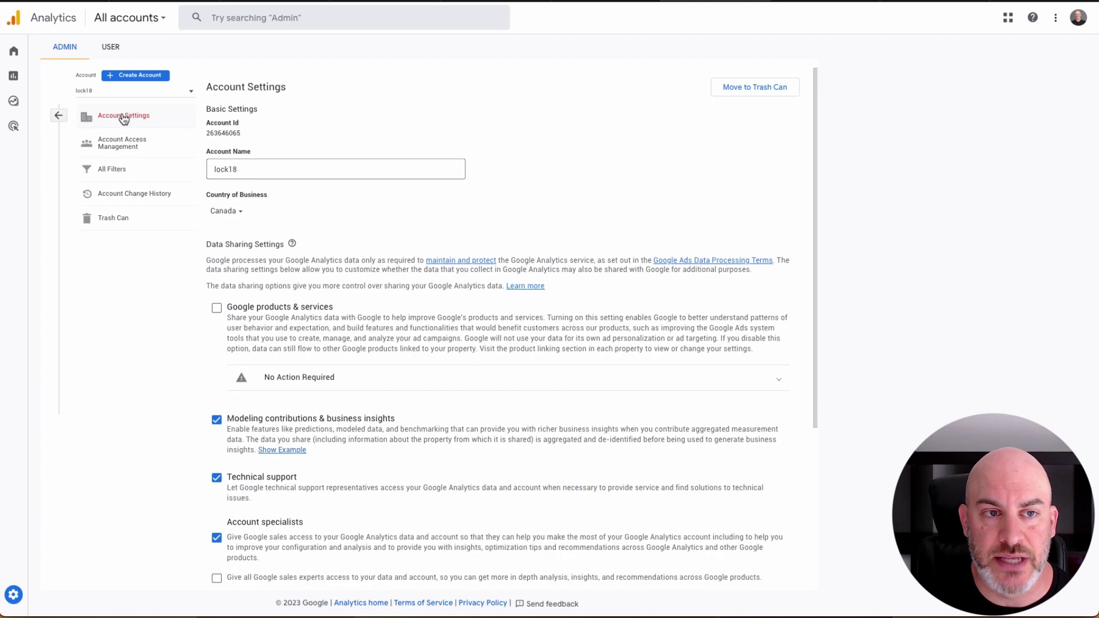
pyautogui.click(60, 119)
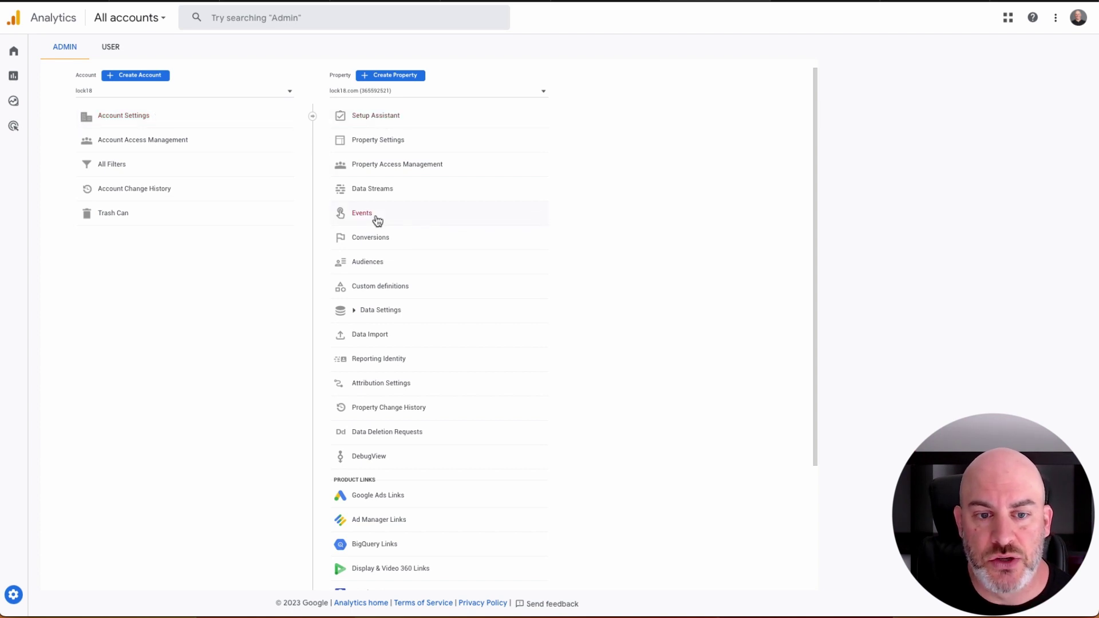
pyautogui.scroll(-3, 387, 573)
pyautogui.scroll(2, 387, 577)
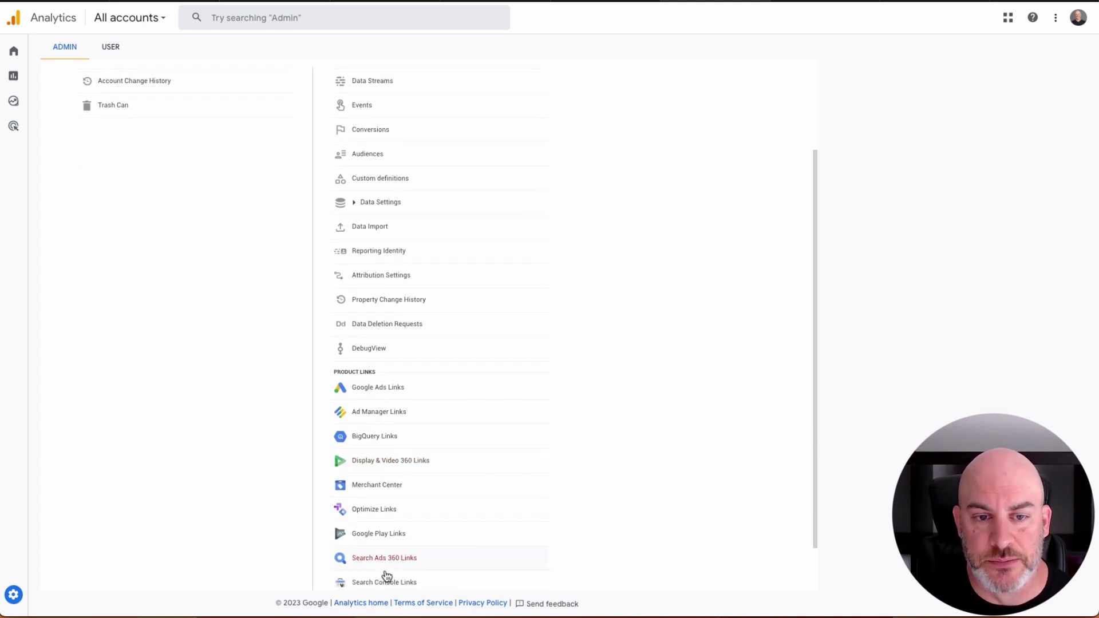
pyautogui.click(14, 595)
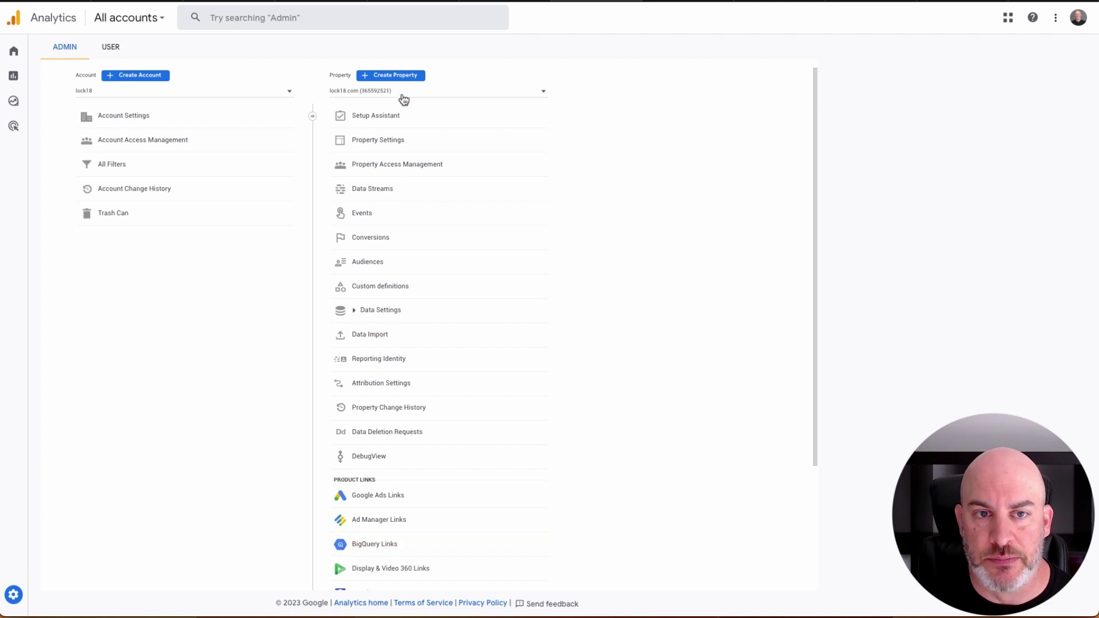
# Open the Lock18 web stream in the lock18.com property's data streams and copy its Measurement ID.
pyautogui.click(370, 123)
pyautogui.click(115, 141)
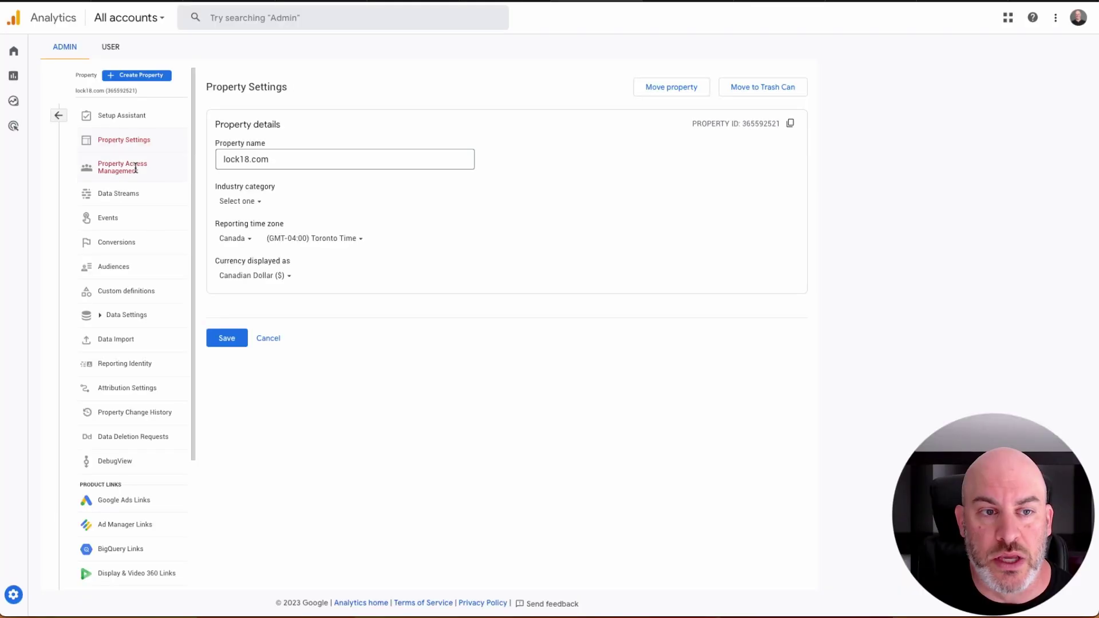
pyautogui.click(103, 196)
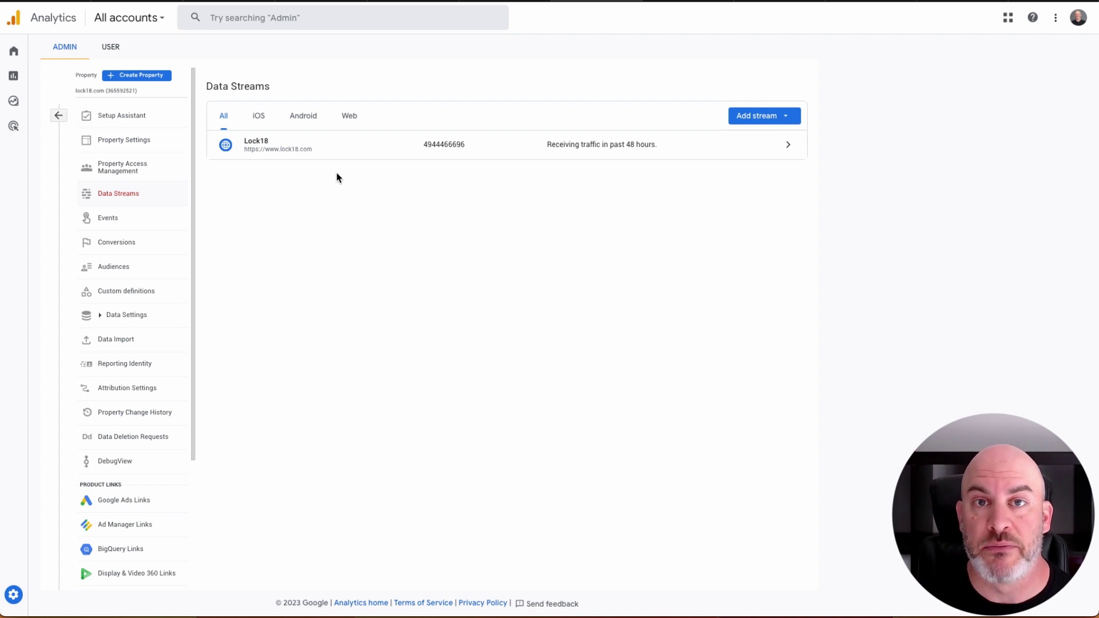
pyautogui.click(368, 147)
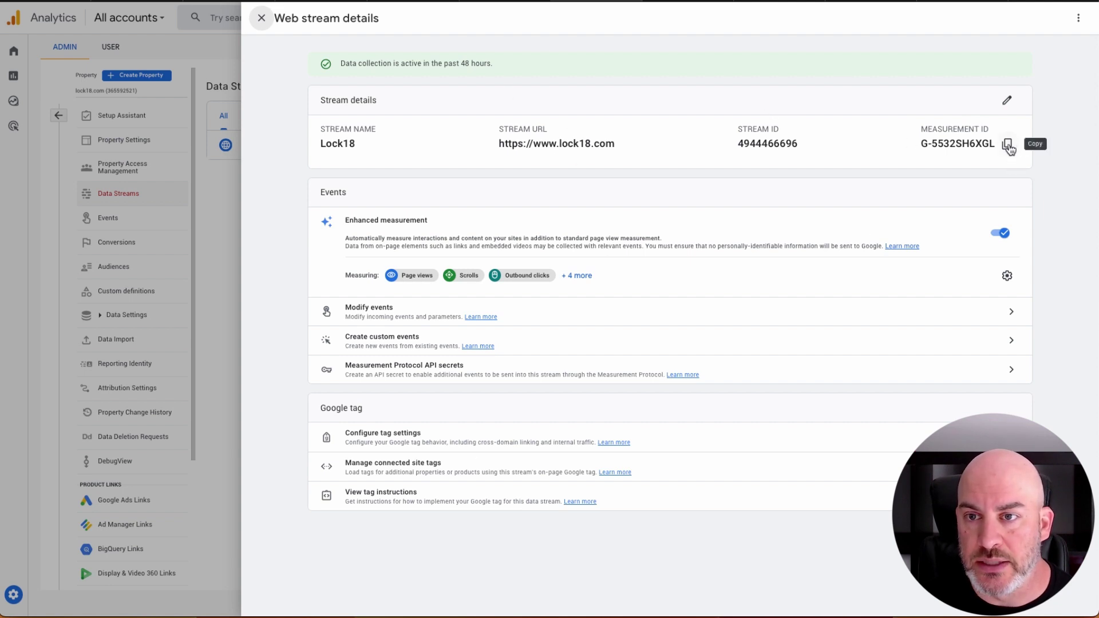
pyautogui.click(1008, 146)
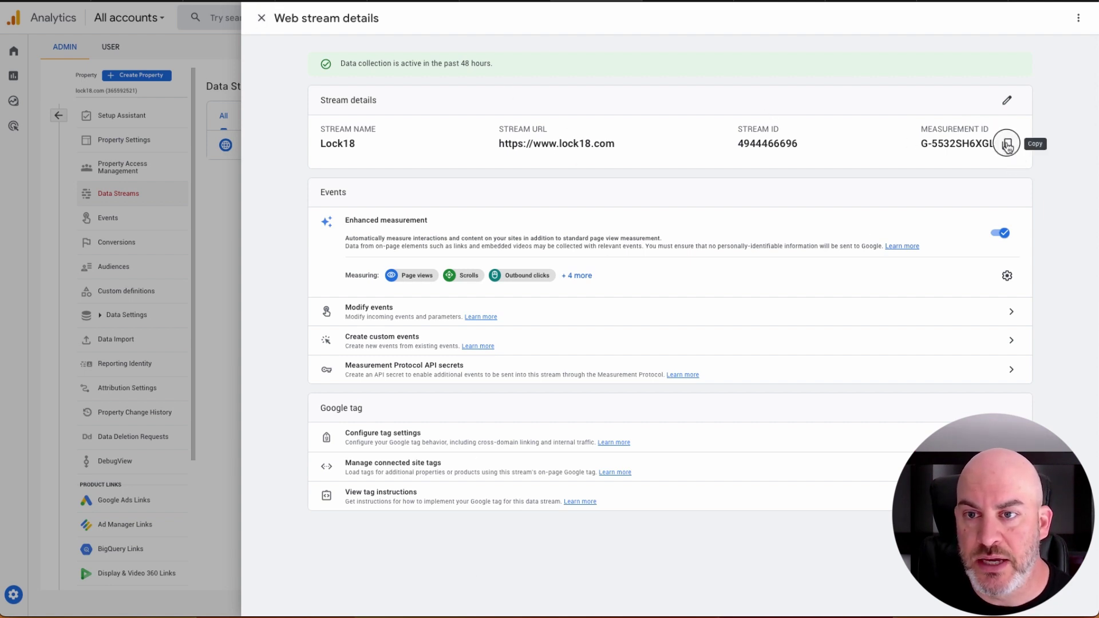
pyautogui.click(1008, 146)
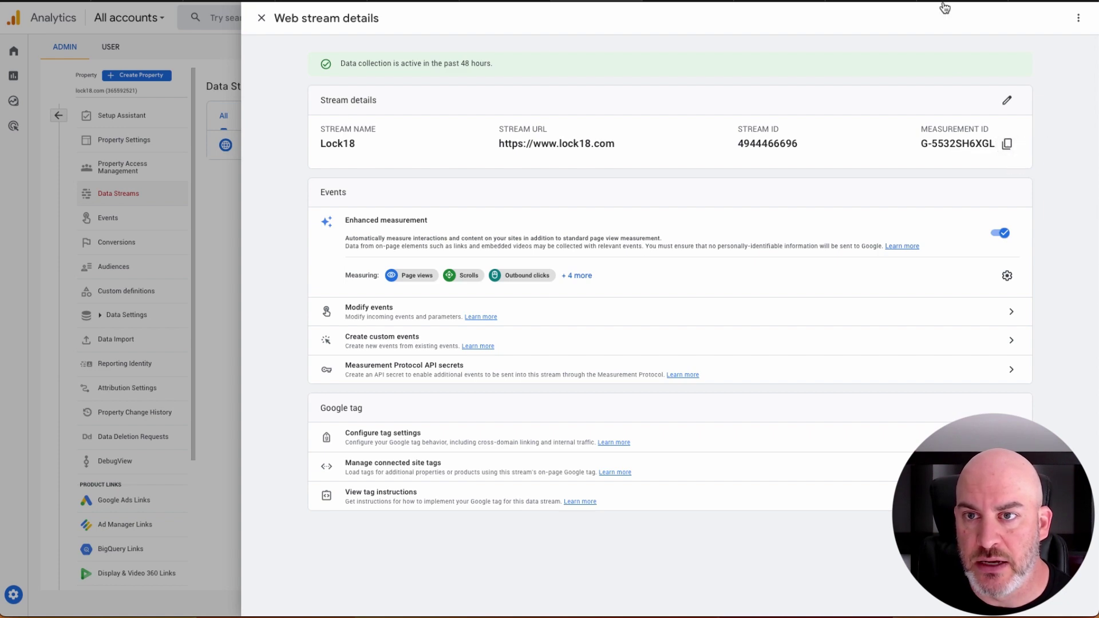
# Switch to the Leadpages thank-you page, paste the copied Google Analytics 4 Measurement ID into its analytics settings, and save.
pyautogui.click(970, 5)
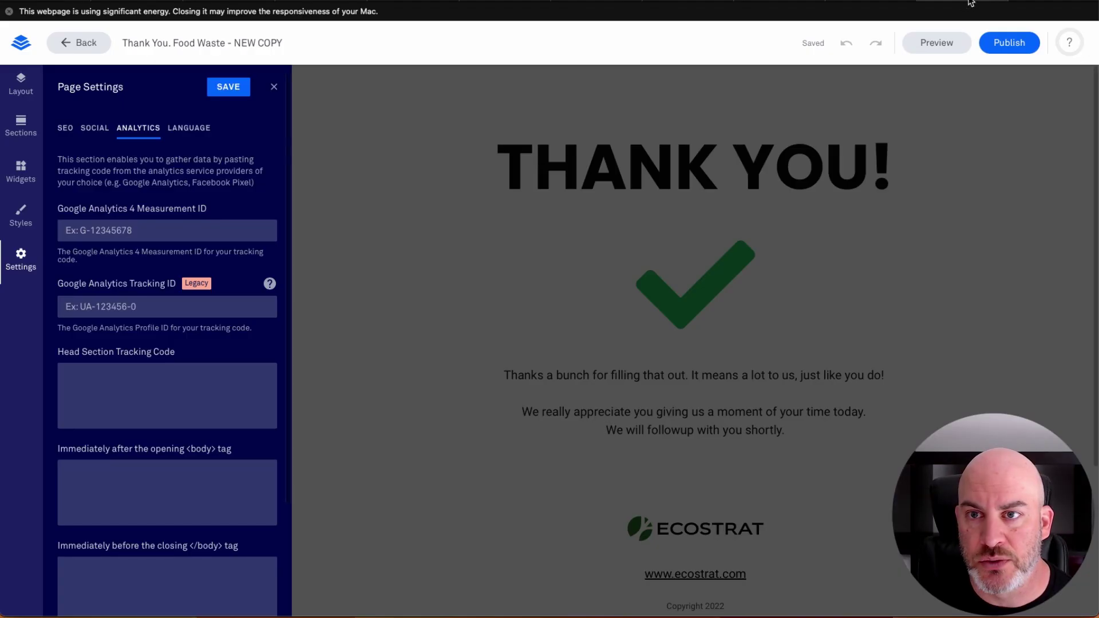
pyautogui.click(124, 232)
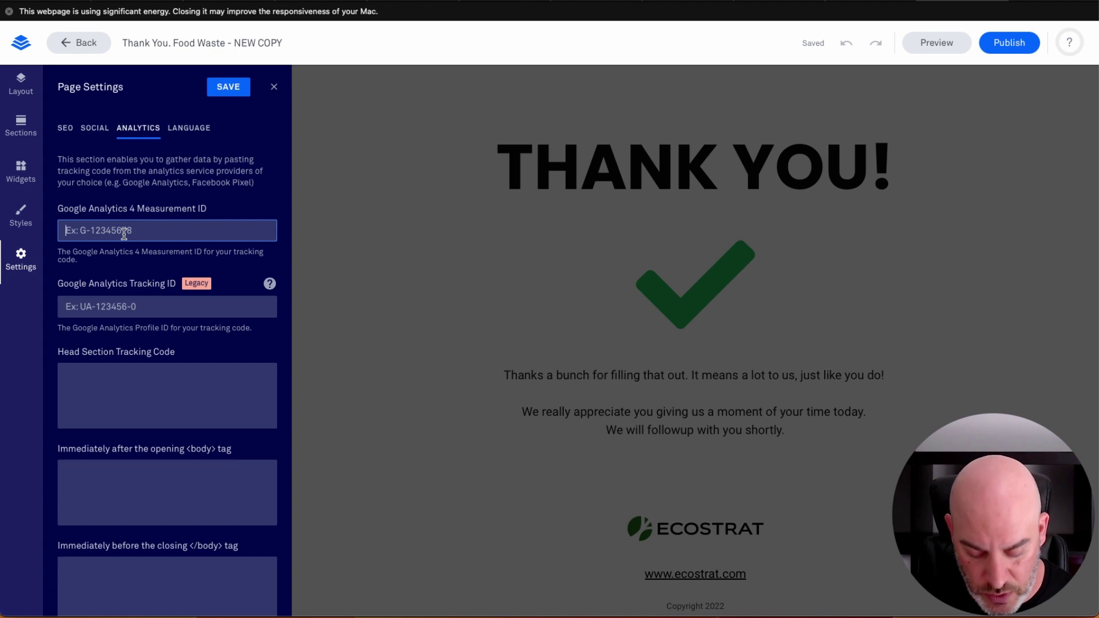
pyautogui.press('super+v')
pyautogui.click(163, 263)
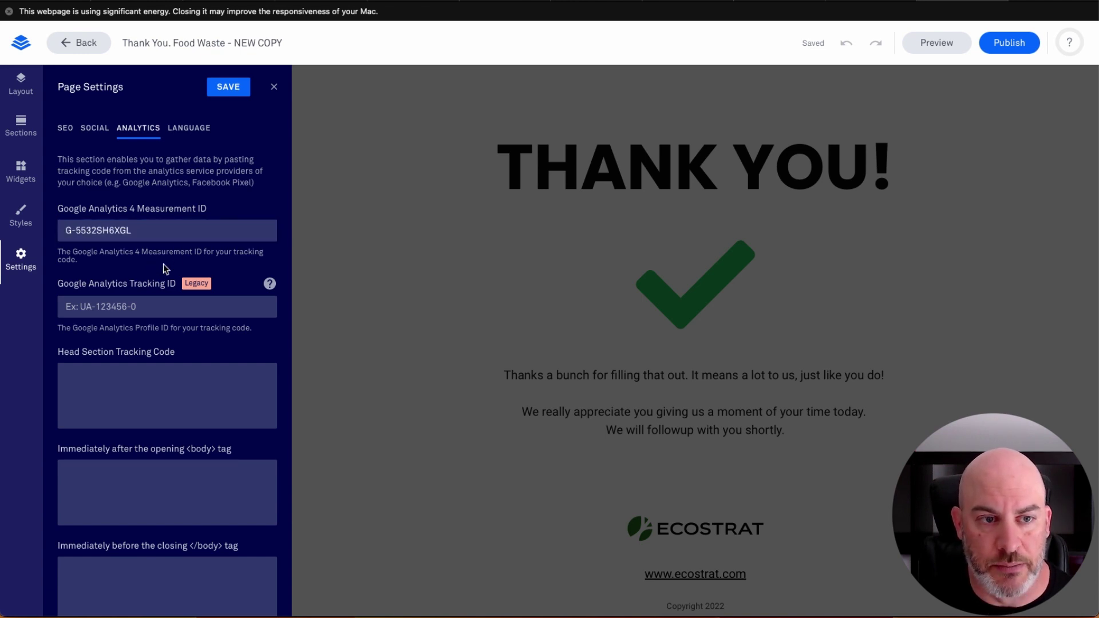
pyautogui.click(231, 89)
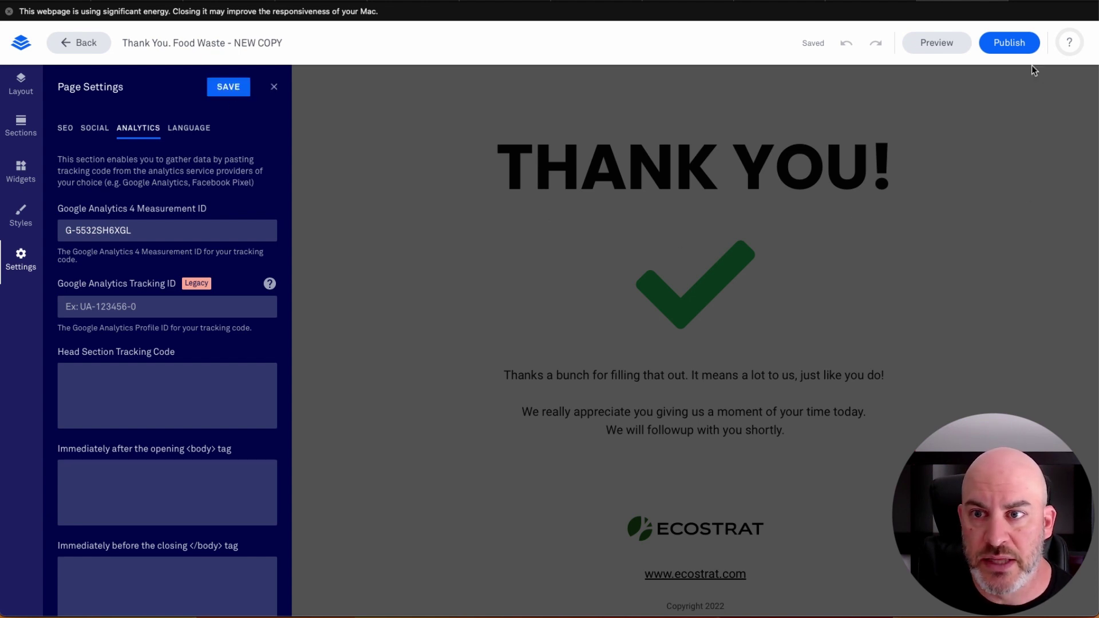
# Publish the page under the slug thank-you-food-waste-new-copy and reopen its page settings.
pyautogui.click(1011, 44)
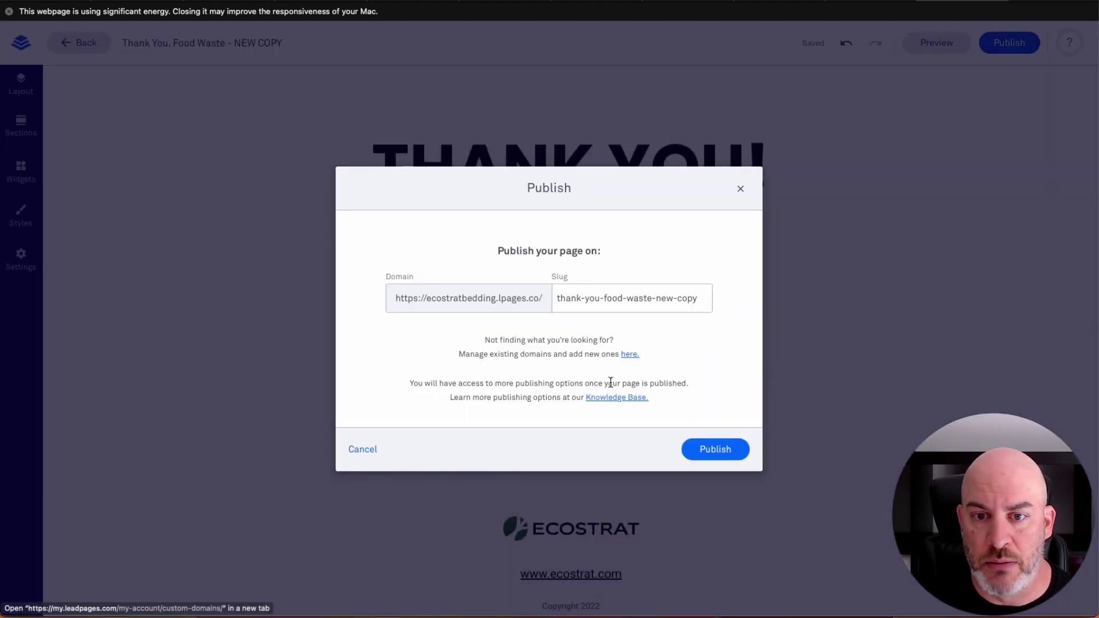
pyautogui.click(705, 448)
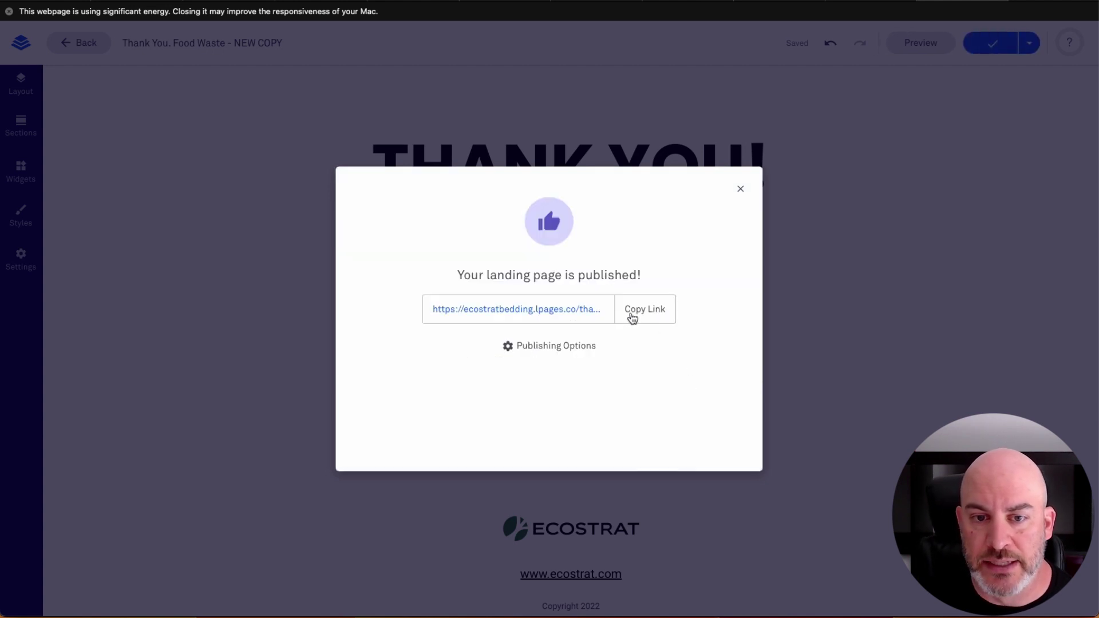
pyautogui.click(741, 195)
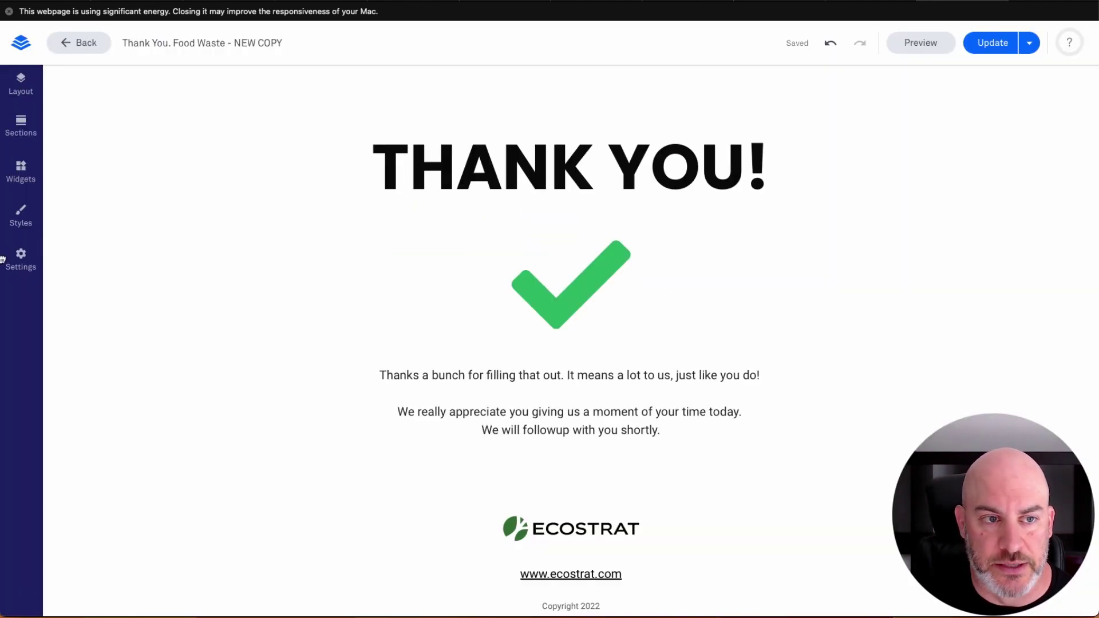
pyautogui.click(20, 260)
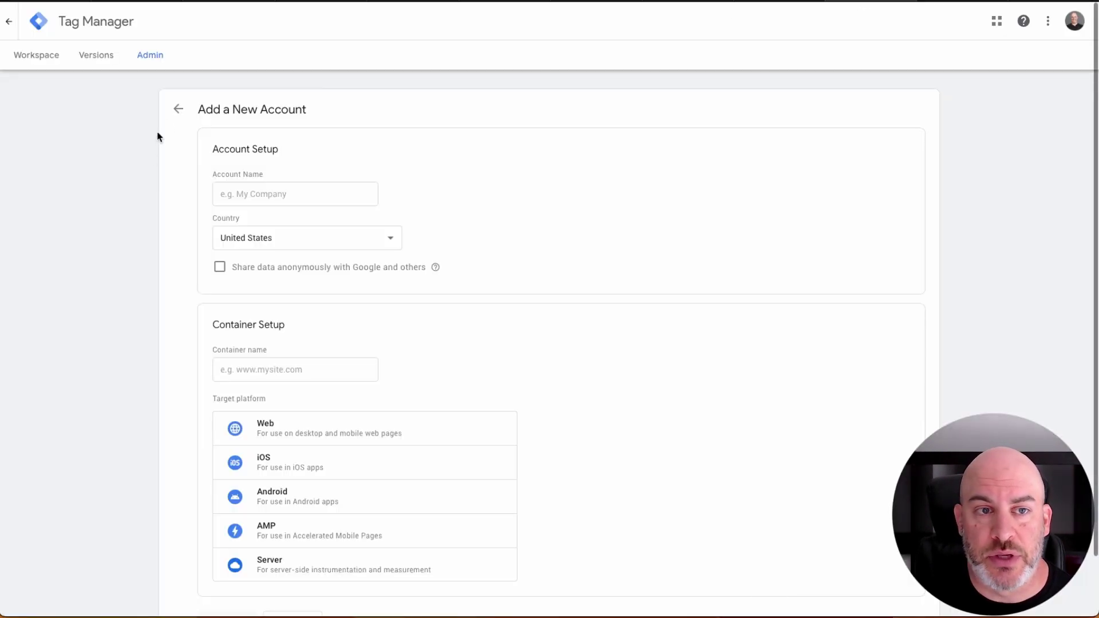
# Switch to Google Tag Manager and start creating a new account from the list of all accounts.
pyautogui.click(178, 109)
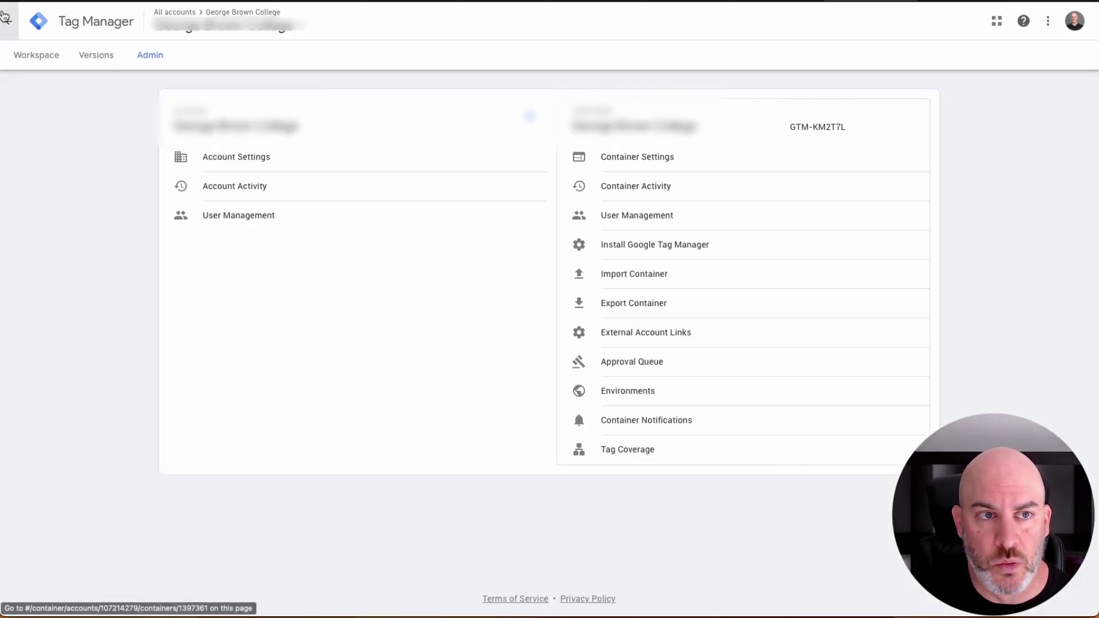
pyautogui.click(5, 18)
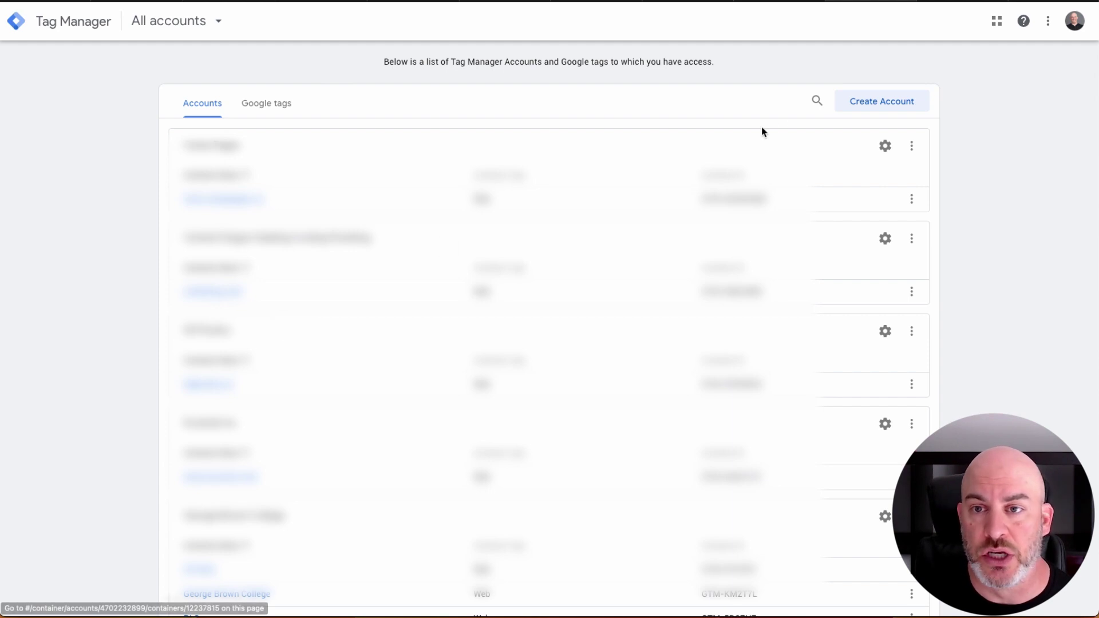
pyautogui.click(889, 101)
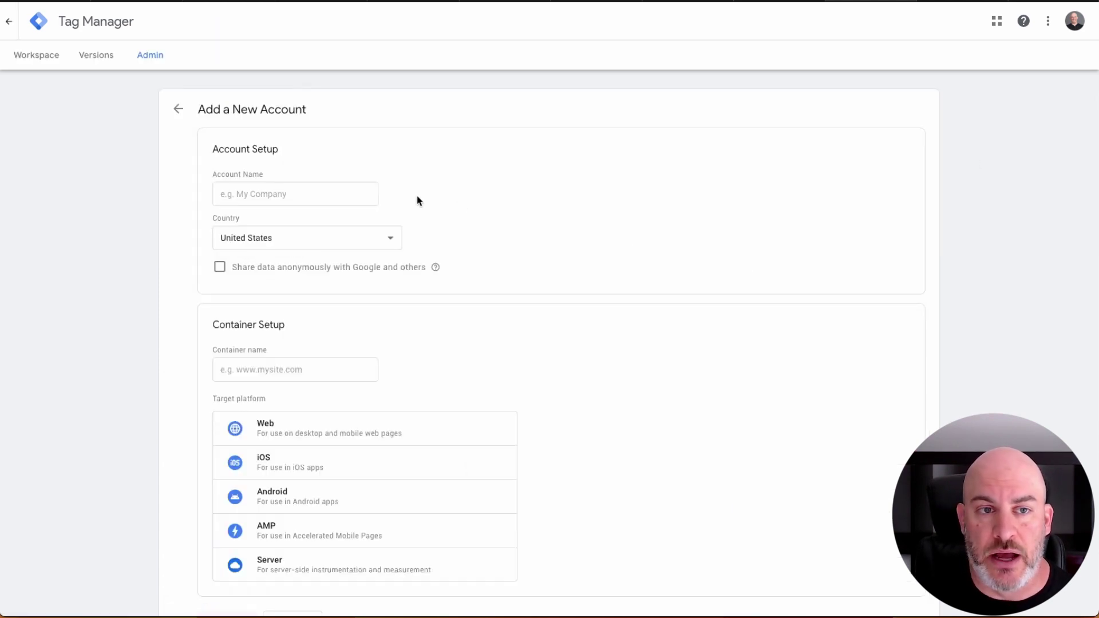
# Name the new account "Test Account - Delete Later" and set its country to Canada.
pyautogui.click(269, 194)
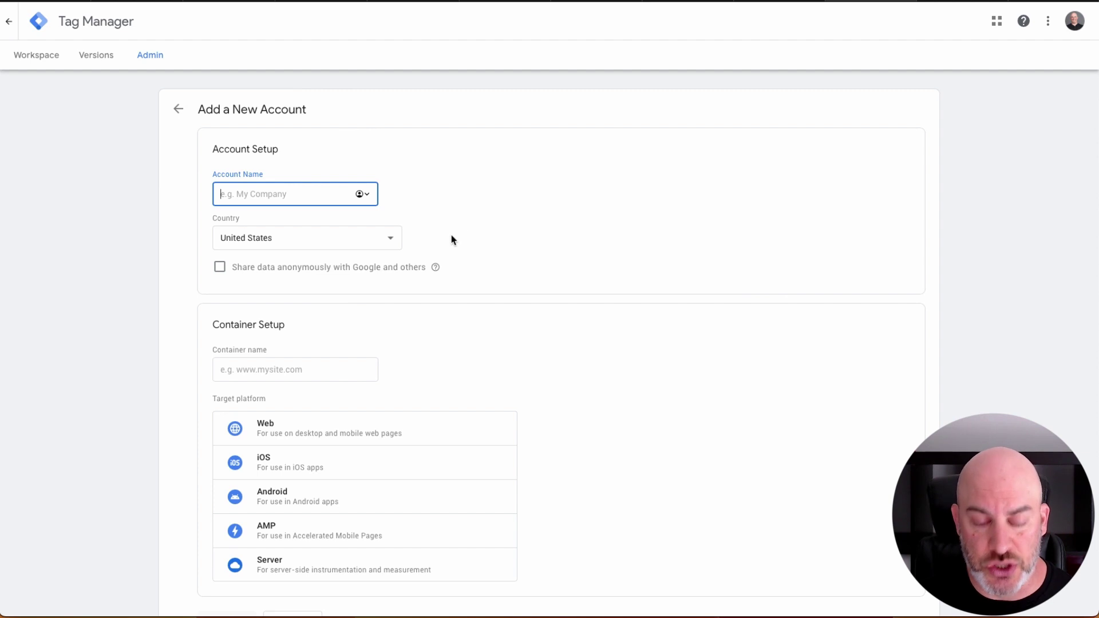
pyautogui.write('Tes')
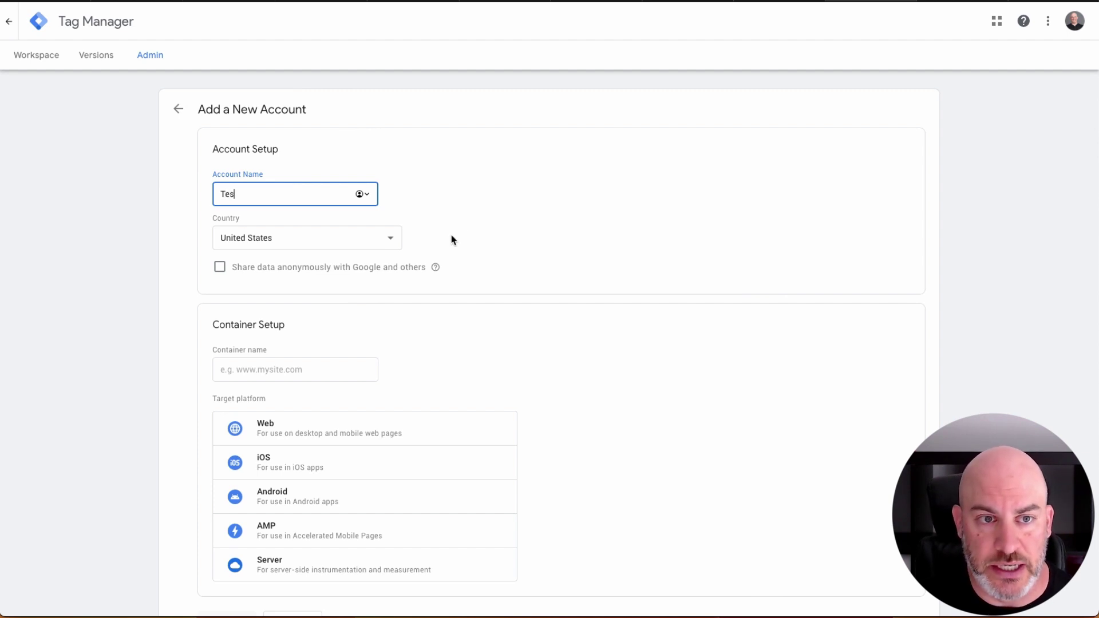
pyautogui.write('t Account - ')
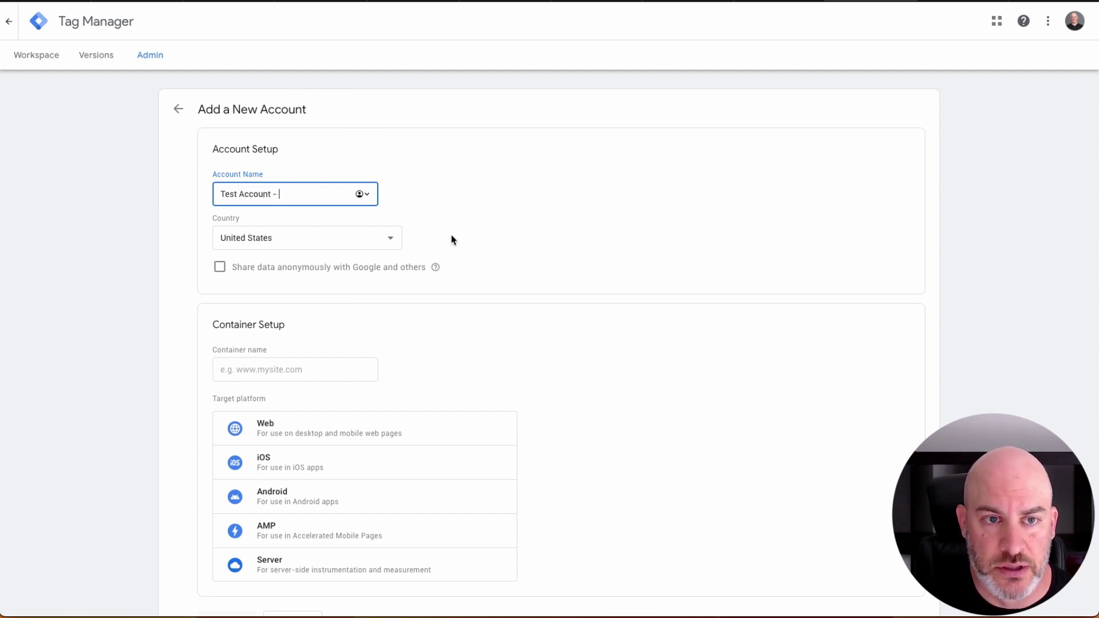
pyautogui.write('Delete Later')
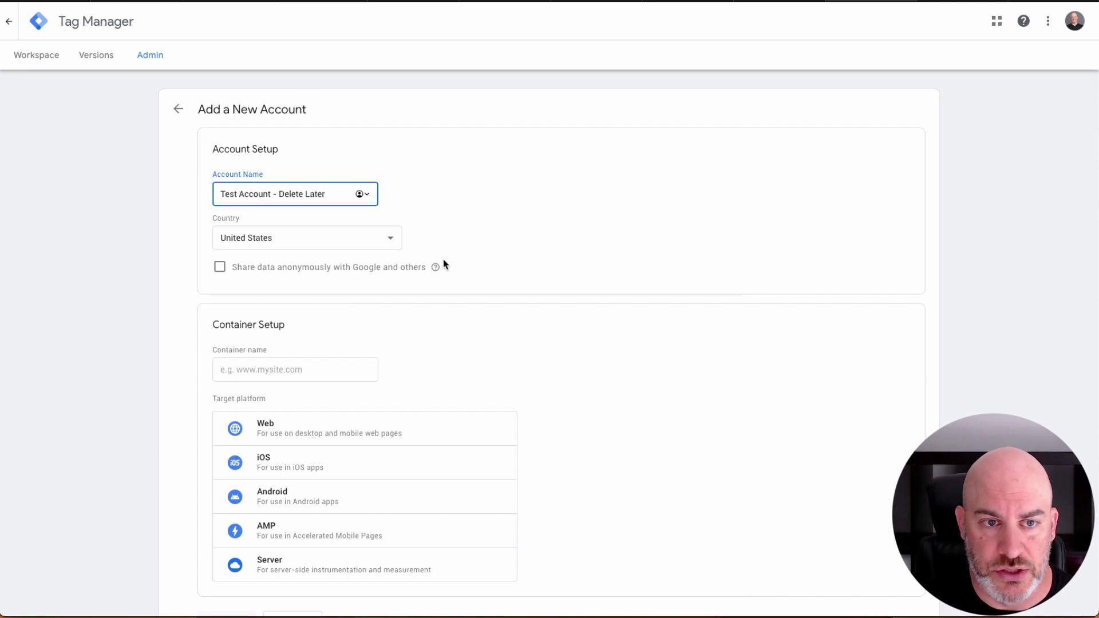
pyautogui.click(438, 265)
pyautogui.click(384, 240)
pyautogui.scroll(10, 385, 239)
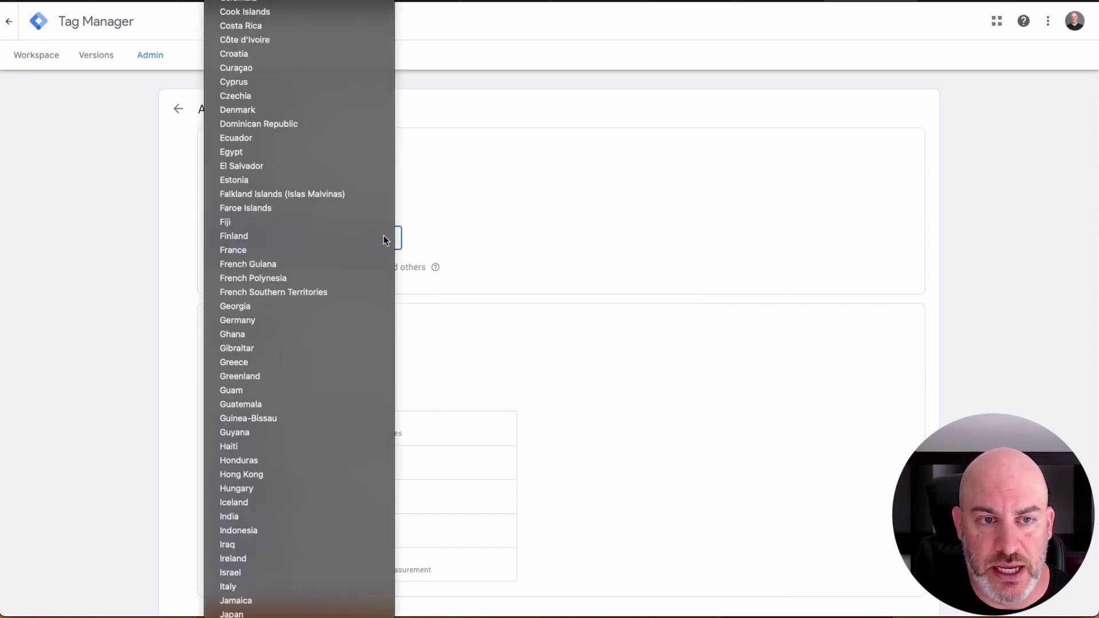
pyautogui.scroll(5, 384, 235)
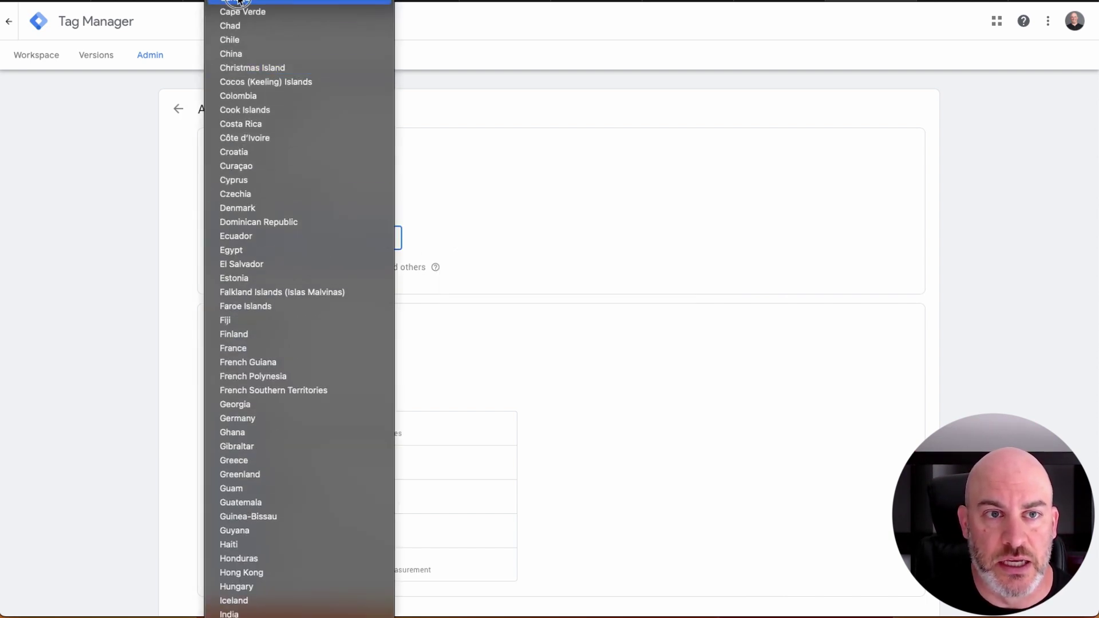
pyautogui.click(238, 2)
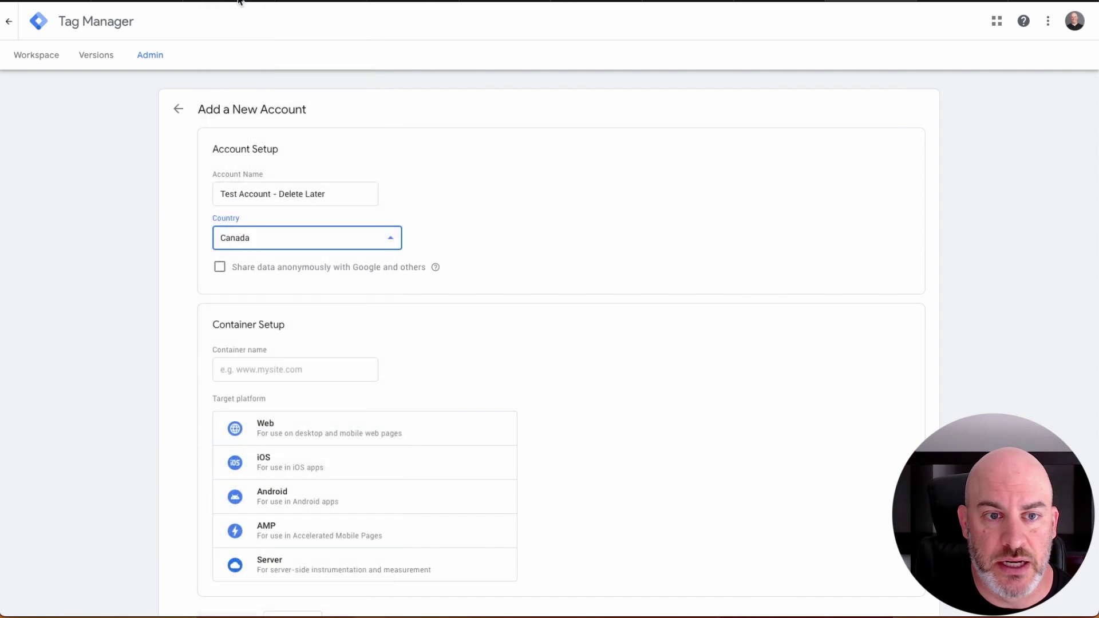
# Enable anonymous data sharing with Google and others, and choose Web as the container's target platform.
pyautogui.click(218, 271)
pyautogui.click(219, 271)
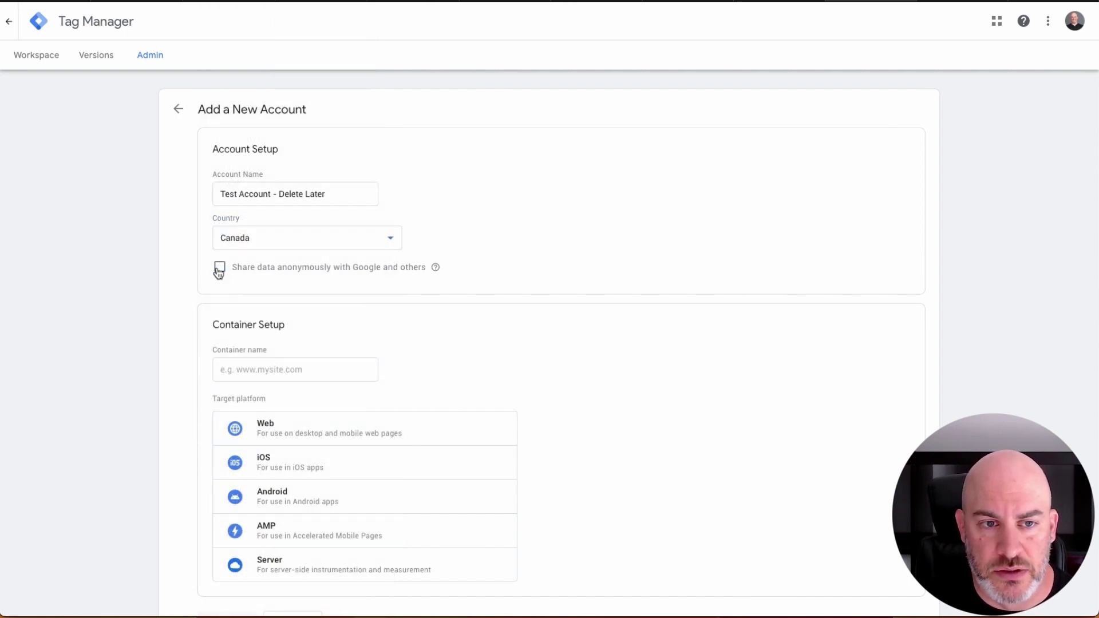
pyautogui.click(231, 427)
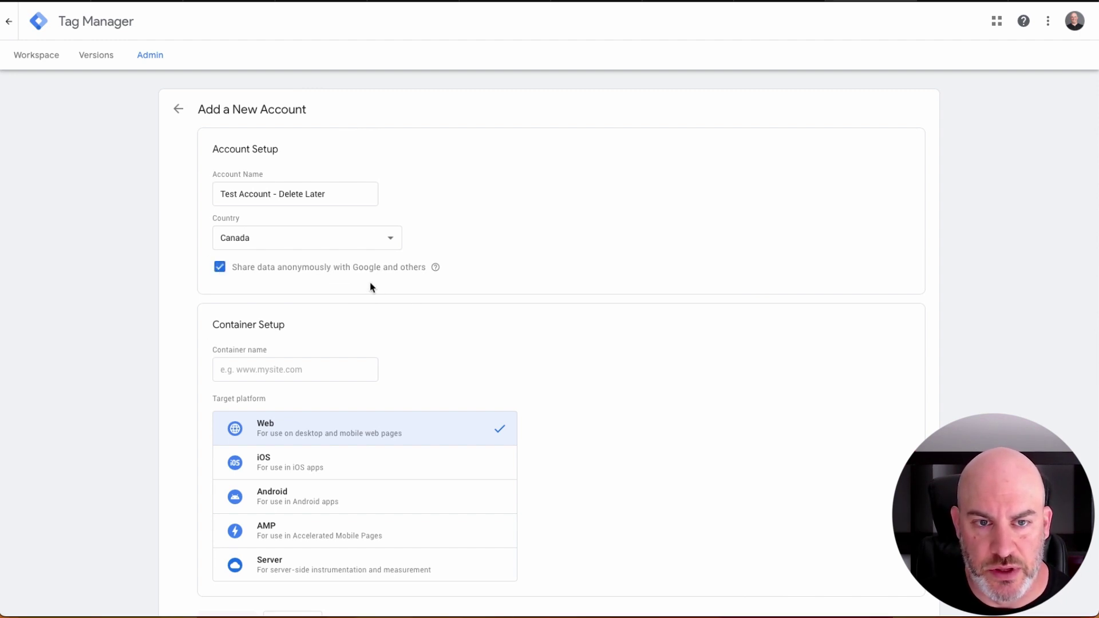
# Name the container "Tag Manager Test", keeping Web as its target platform.
pyautogui.click(235, 375)
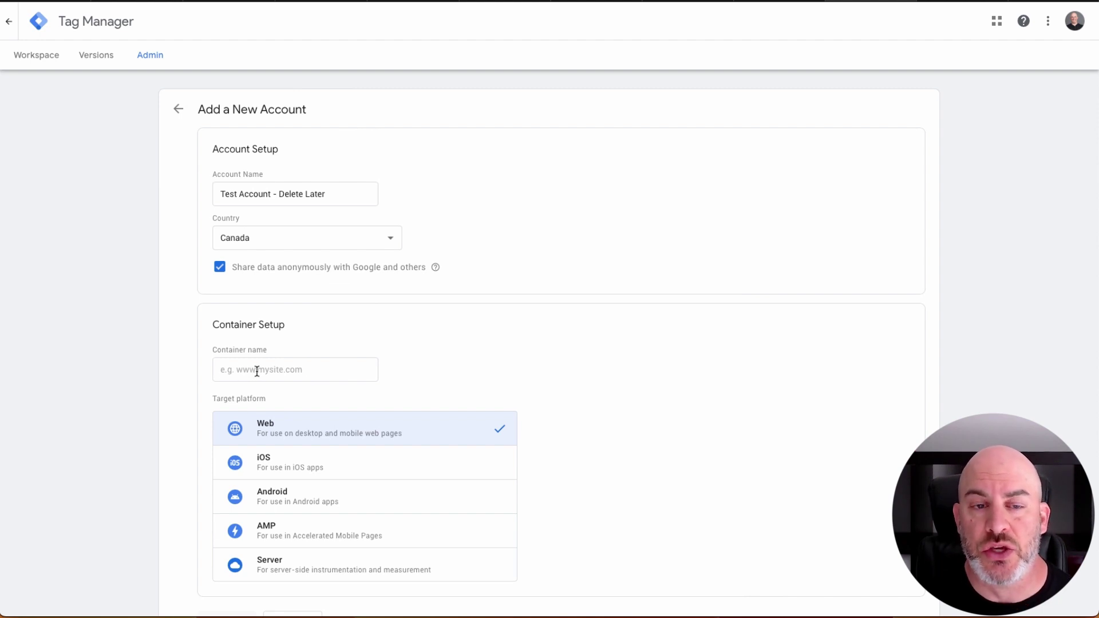
pyautogui.click(257, 371)
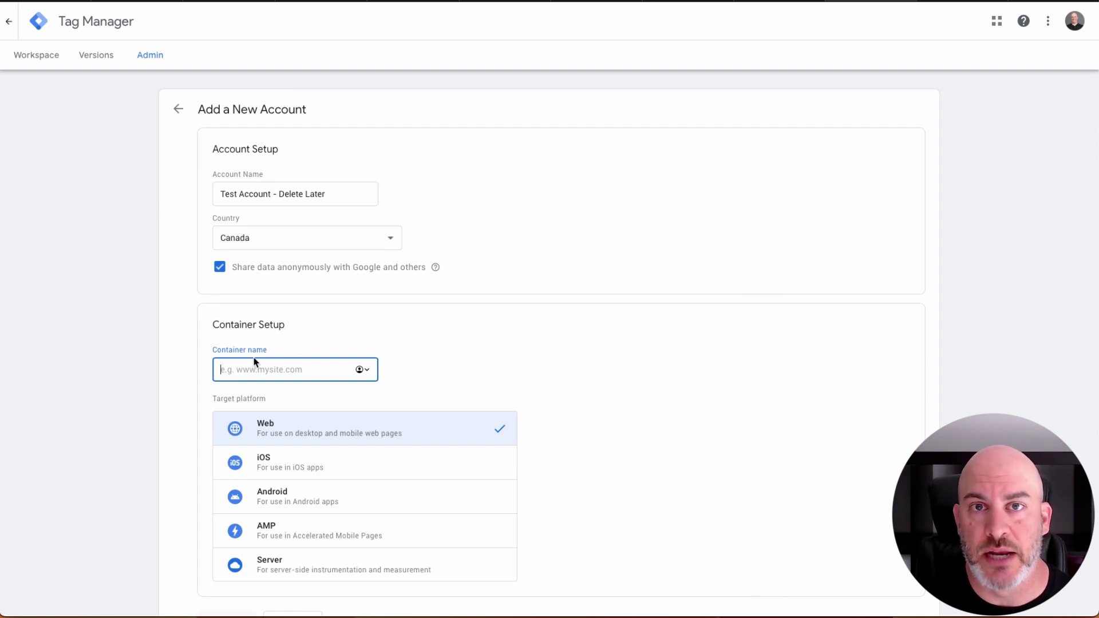
pyautogui.write('Ta')
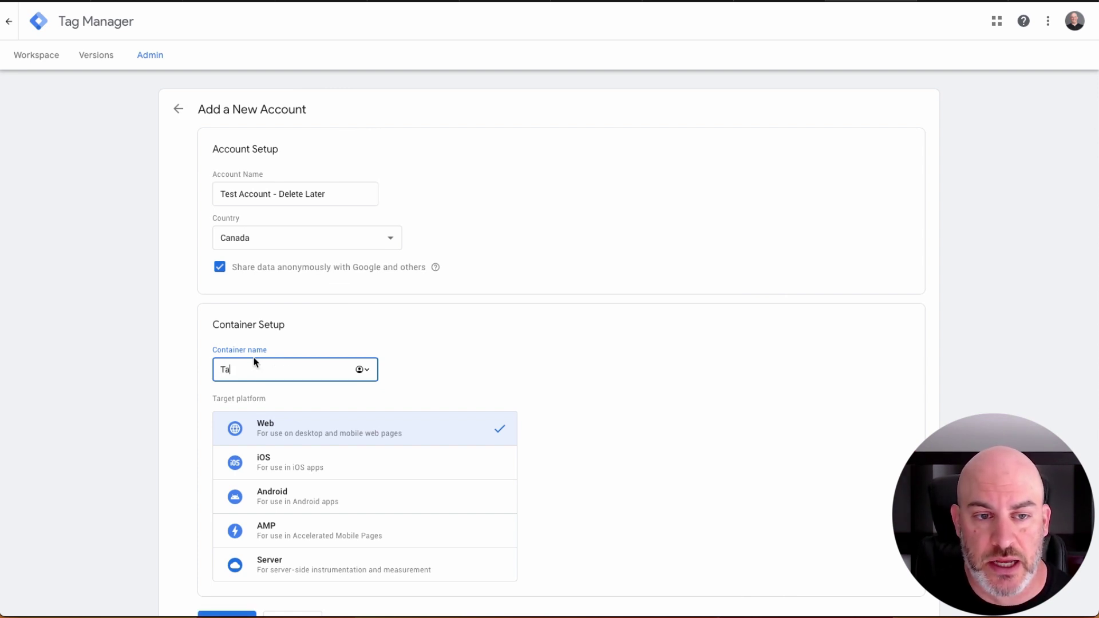
pyautogui.write('g Manager Test')
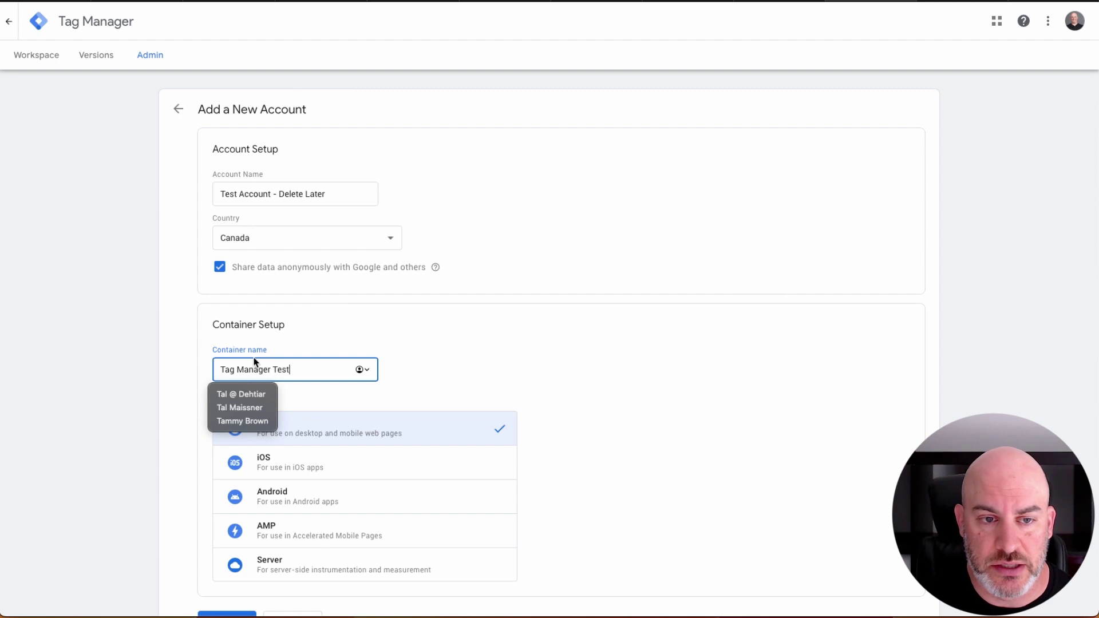
pyautogui.click(340, 327)
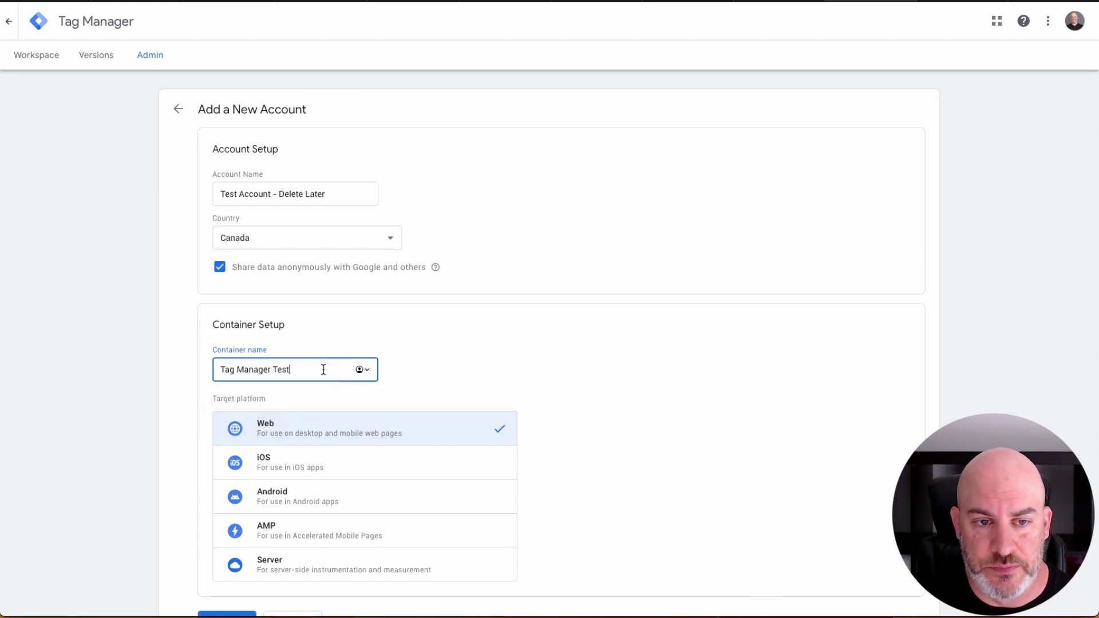
pyautogui.scroll(-1, 274, 504)
pyautogui.scroll(-1, 275, 515)
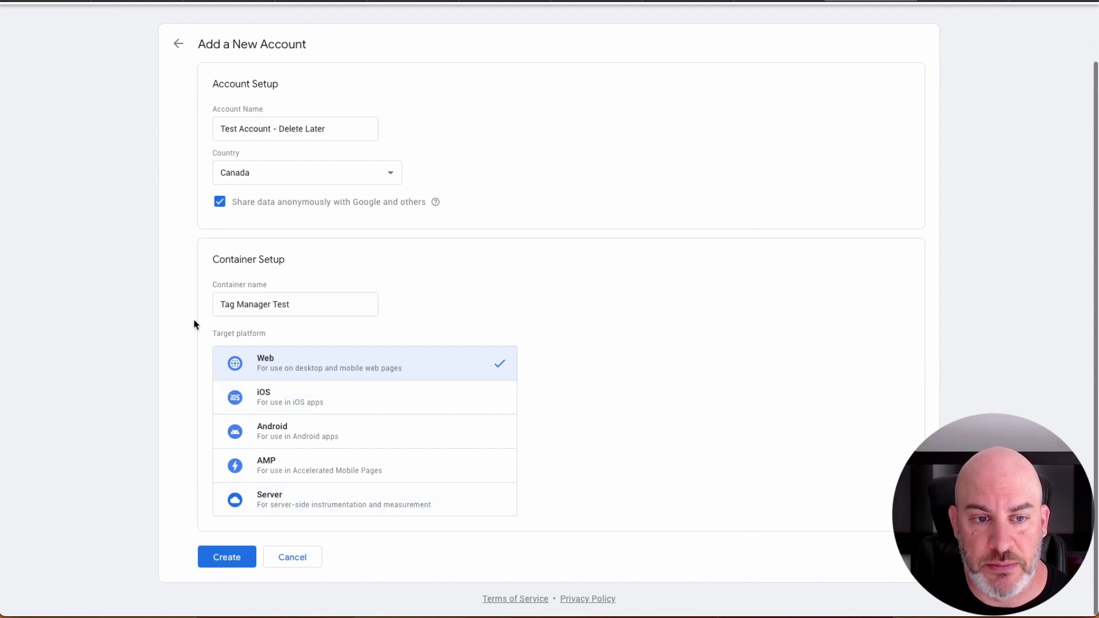
pyautogui.click(329, 387)
pyautogui.click(328, 374)
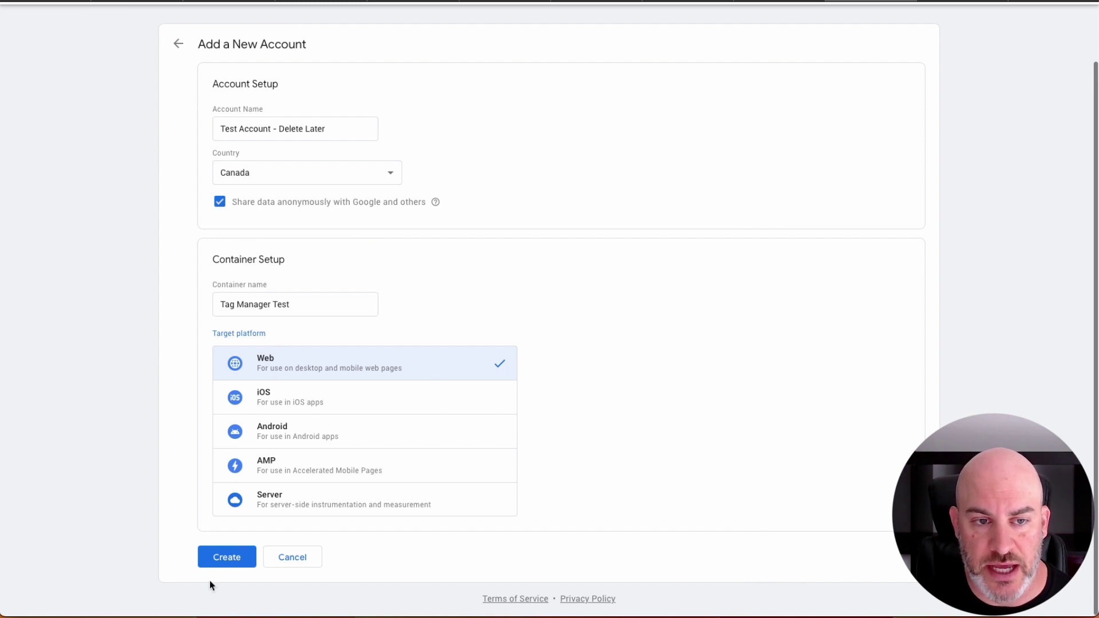
# Create the account and accept the Google Tag Manager Terms of Service, including the GDPR Data Processing Terms.
pyautogui.click(225, 558)
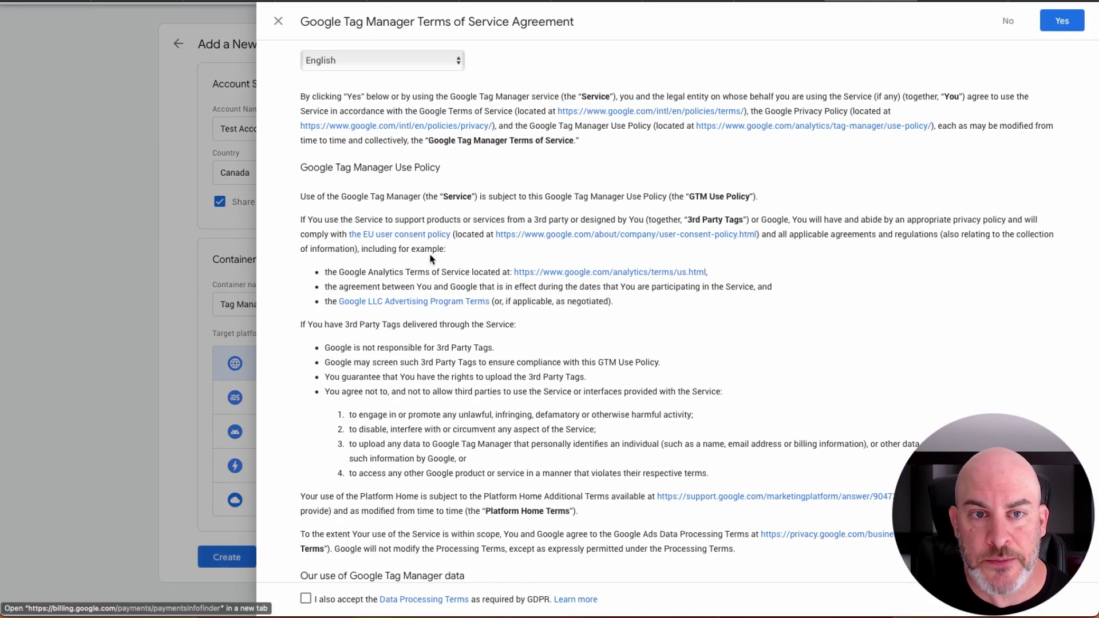
pyautogui.scroll(-3, 427, 261)
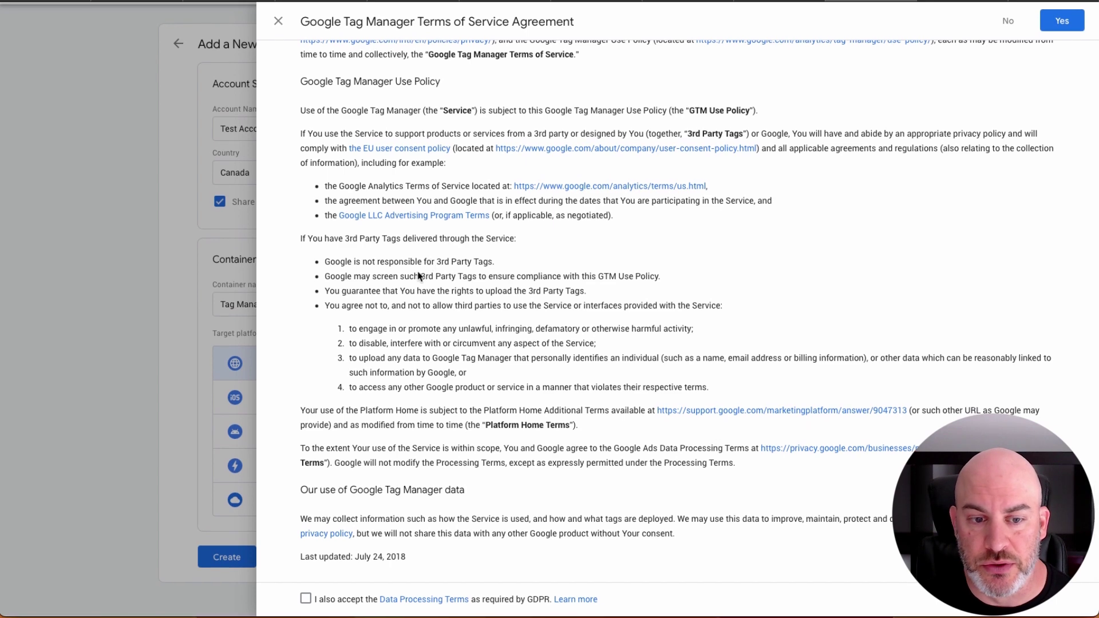
pyautogui.click(306, 600)
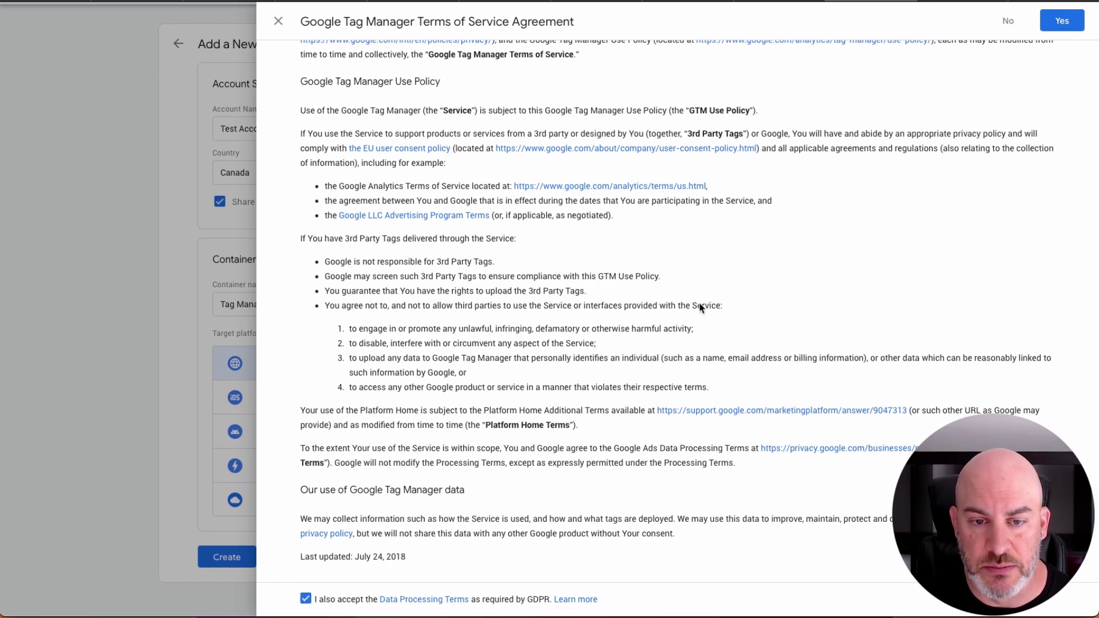
pyautogui.scroll(3, 702, 309)
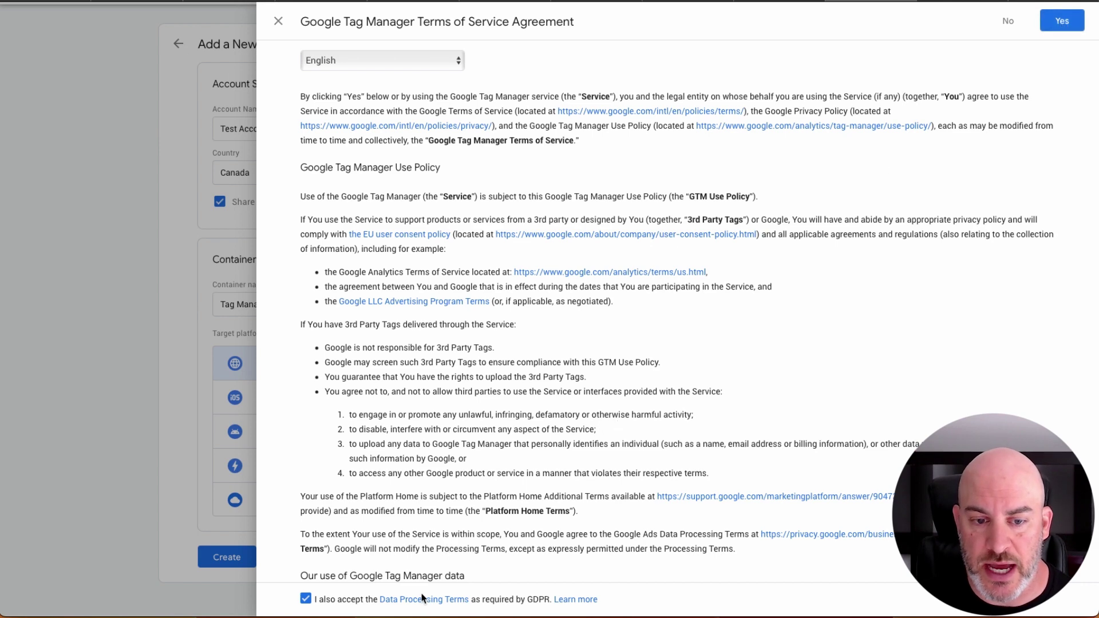
pyautogui.click(1062, 22)
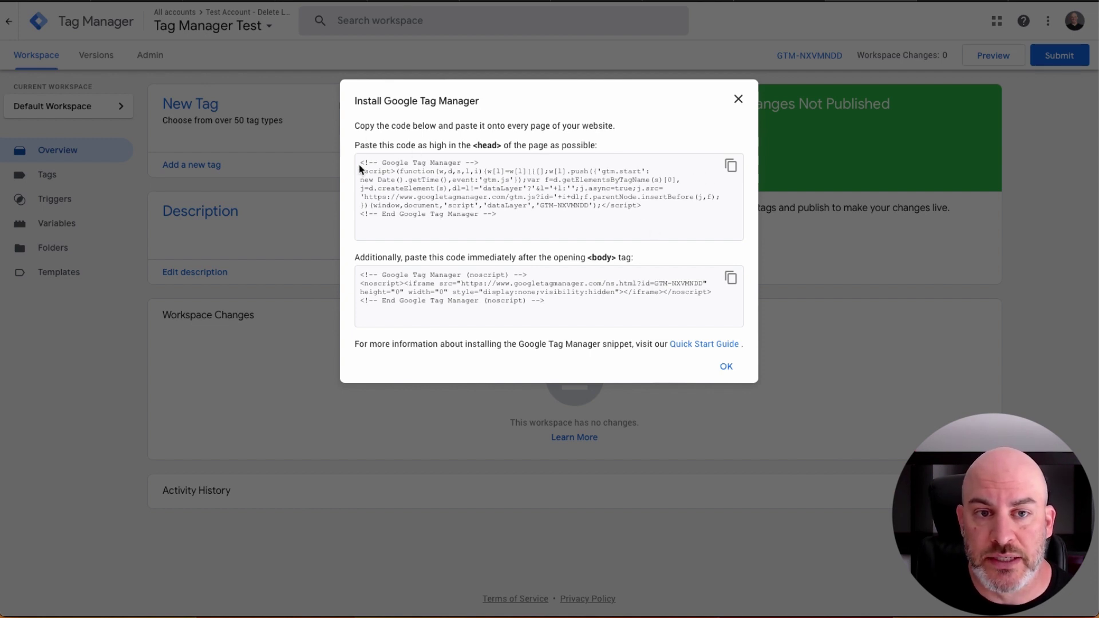
# Copy the Google Tag Manager installation snippet meant for the page's <head>.
pyautogui.moveTo(361, 165); pyautogui.dragTo(701, 234)
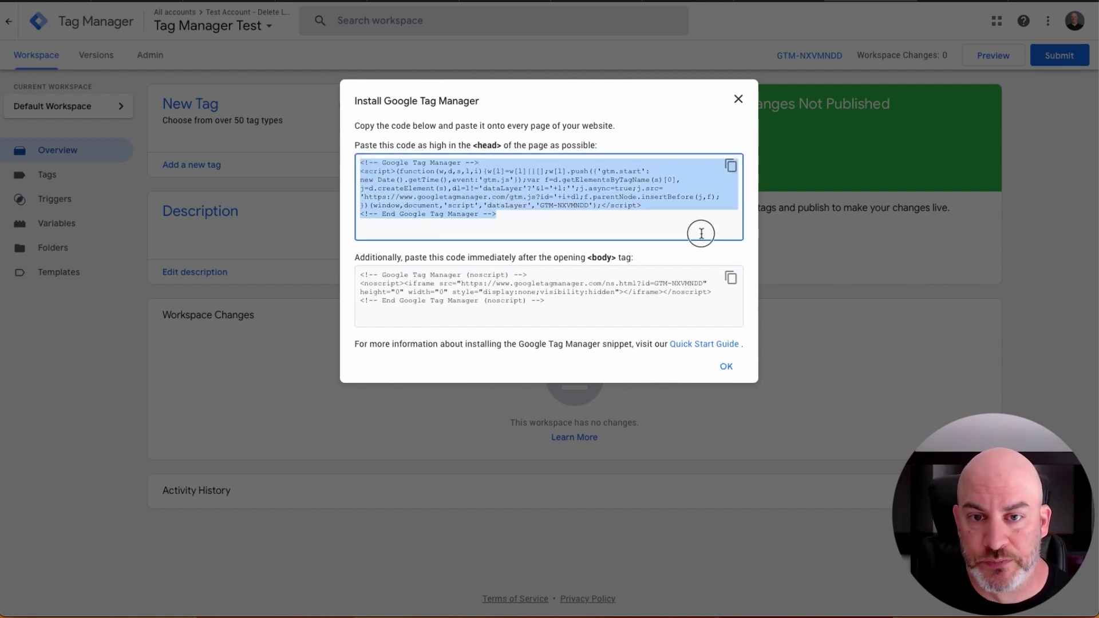
pyautogui.click(521, 309)
pyautogui.moveTo(553, 300); pyautogui.dragTo(309, 287)
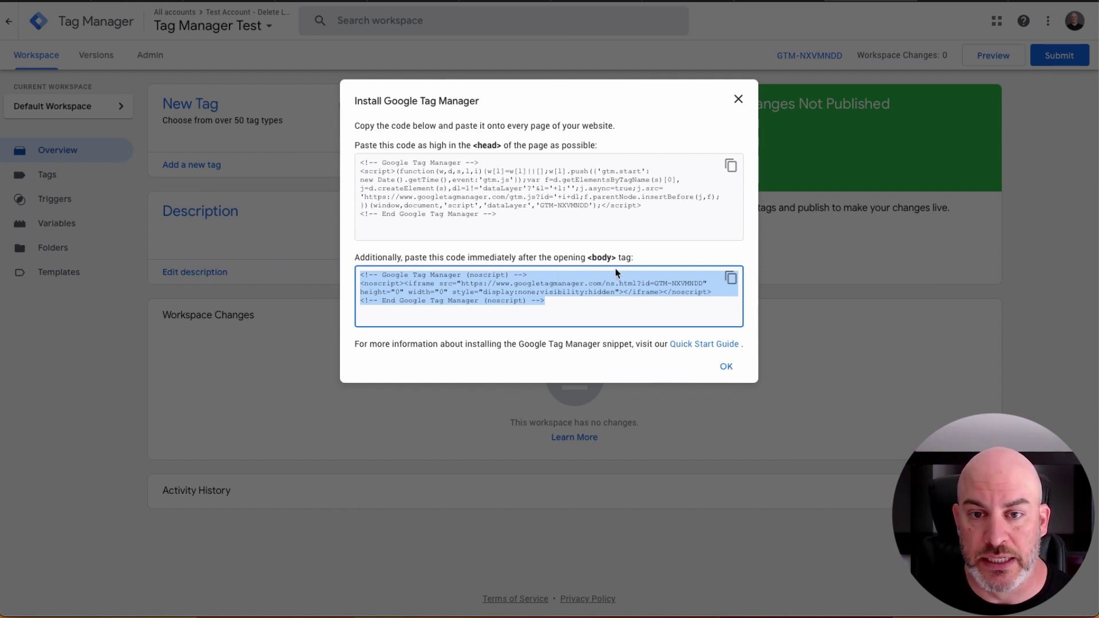
pyautogui.click(669, 191)
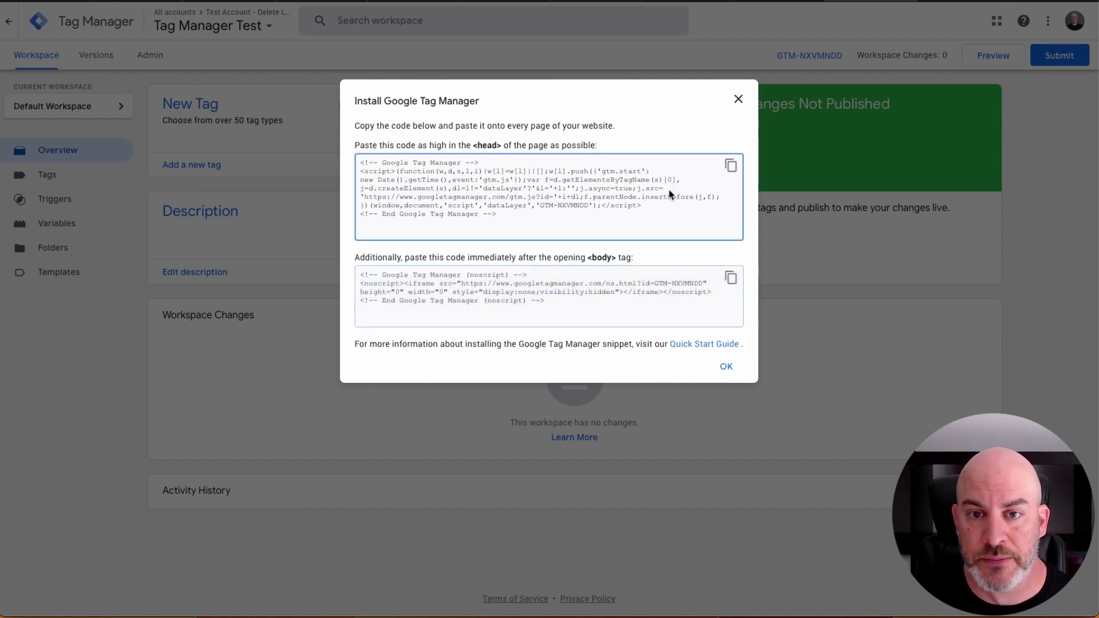
pyautogui.click(731, 166)
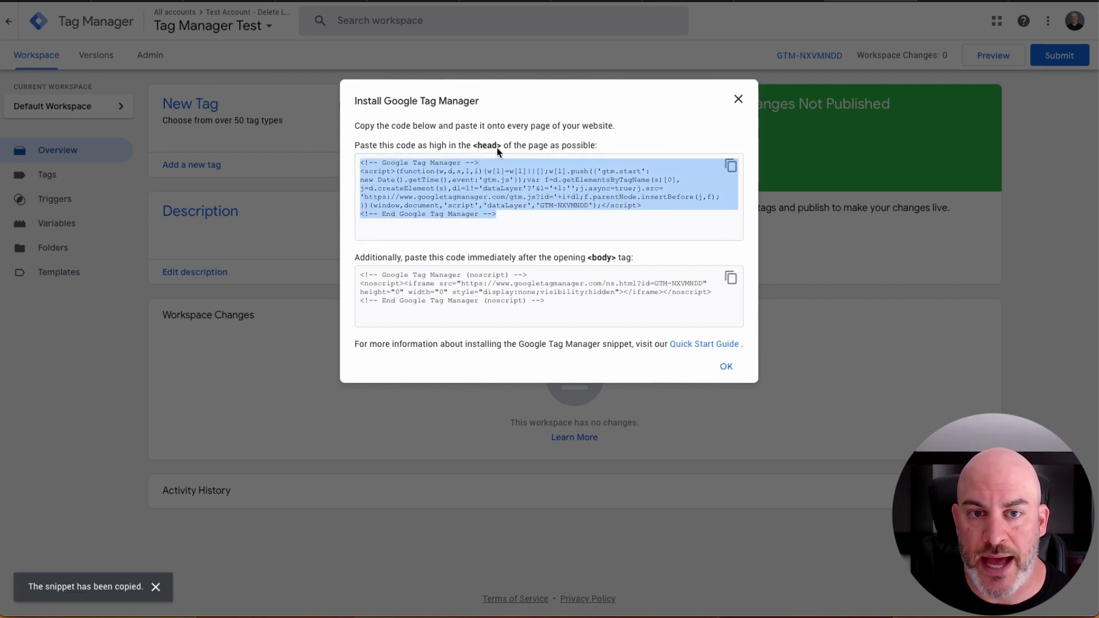
# Switch to the Leadpages thank-you page and paste the copied snippet as the Head Section Tracking Code in its analytics settings.
pyautogui.click(967, 3)
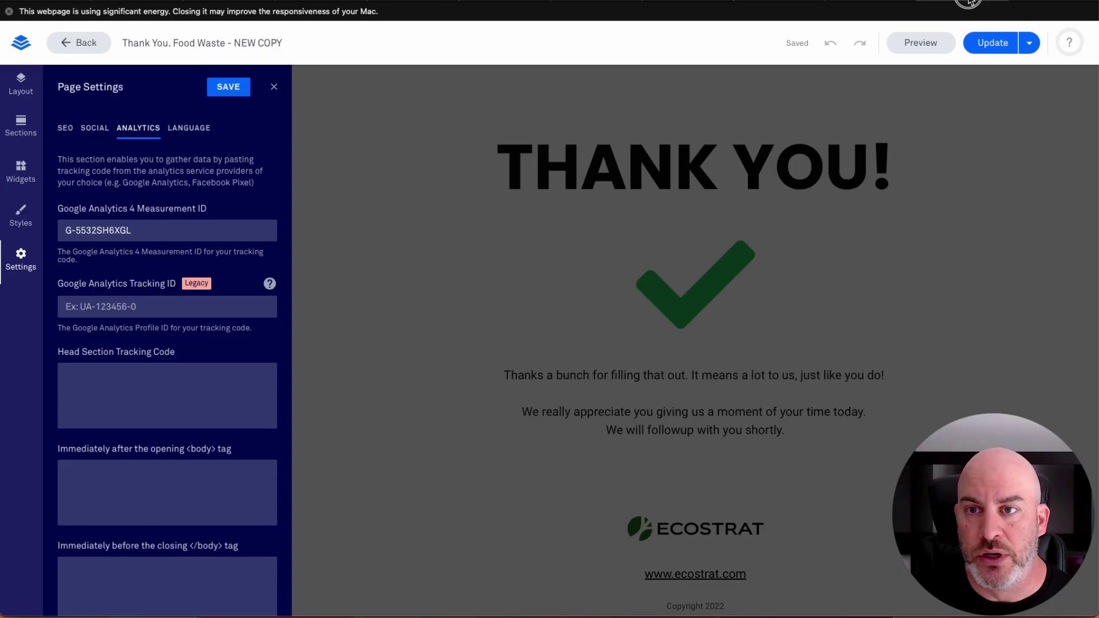
pyautogui.scroll(-3, 89, 401)
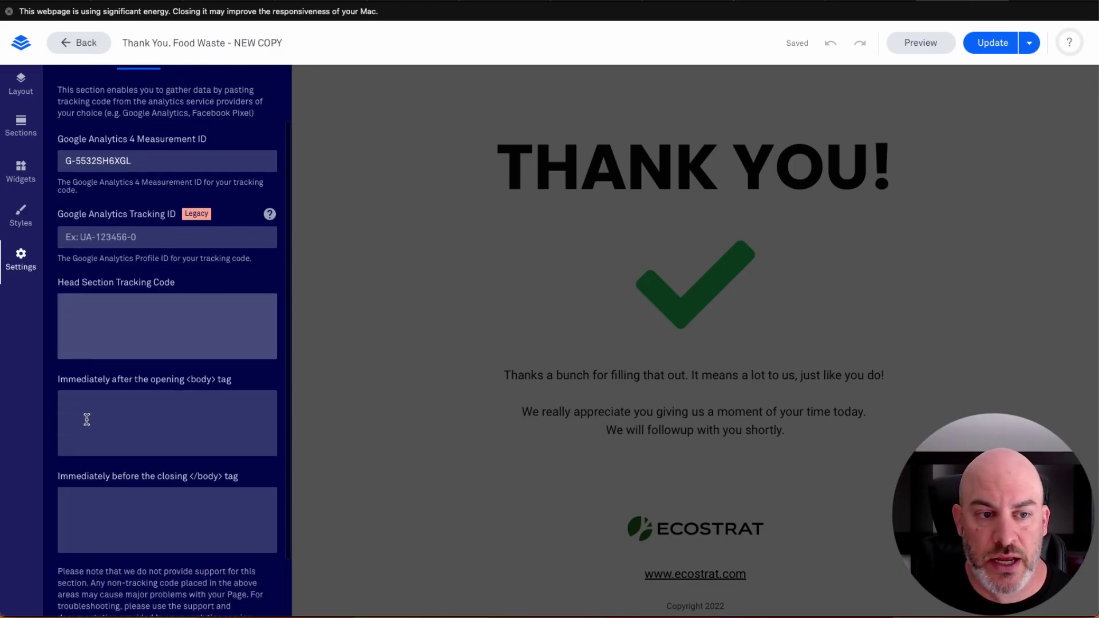
pyautogui.click(84, 302)
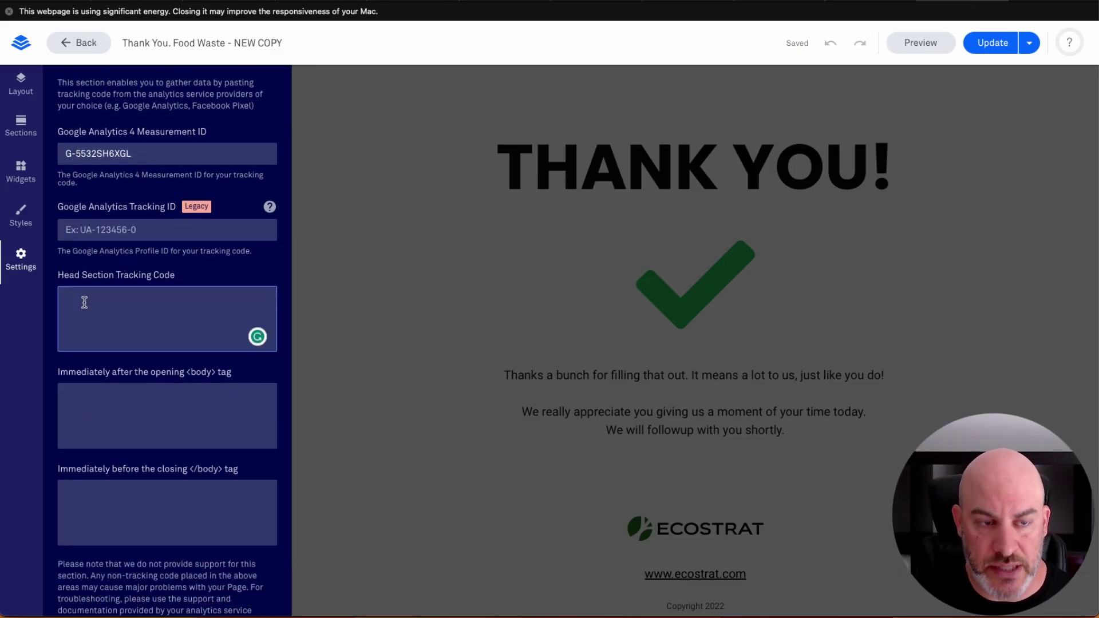
pyautogui.press('super+v')
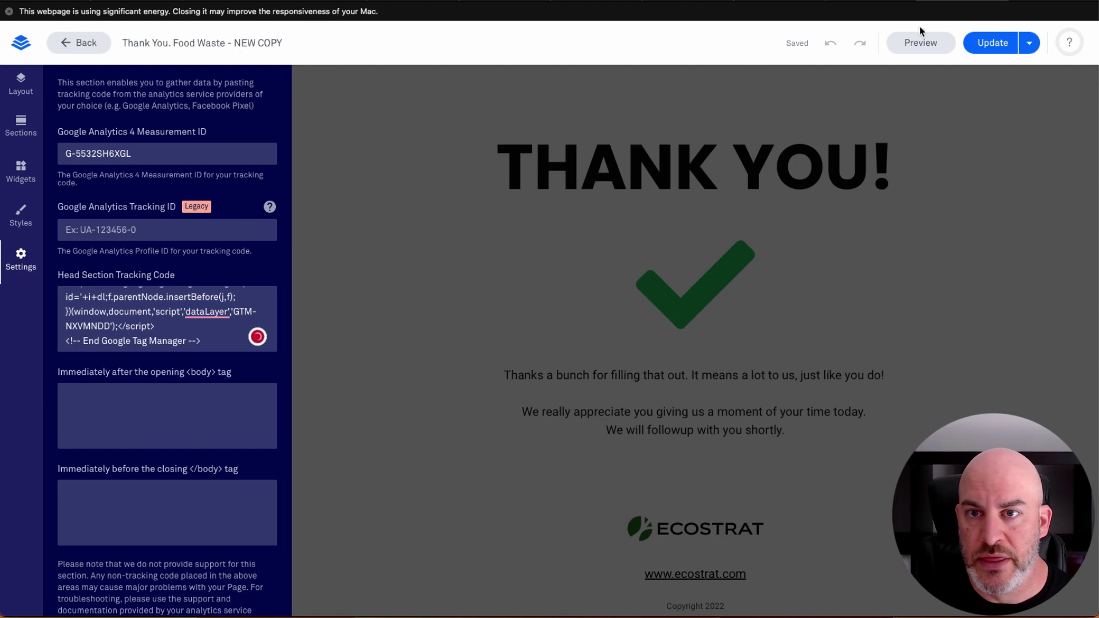
# Copy the <body> noscript snippet from Tag Manager and paste it into the Leadpages code field immediately after the opening <body> tag.
pyautogui.click(892, 6)
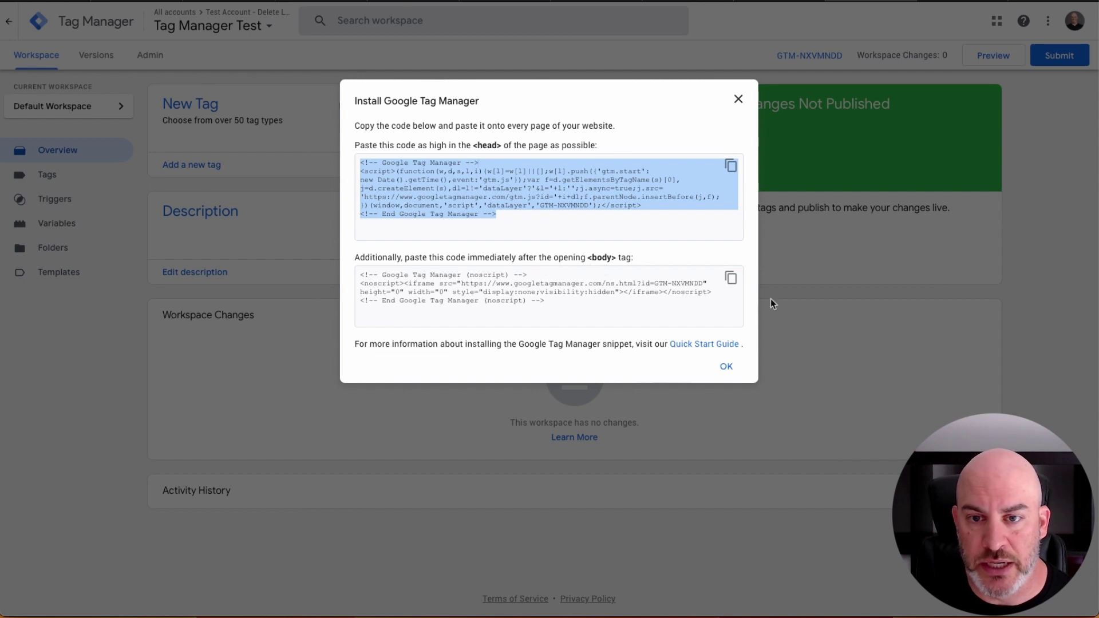
pyautogui.click(733, 281)
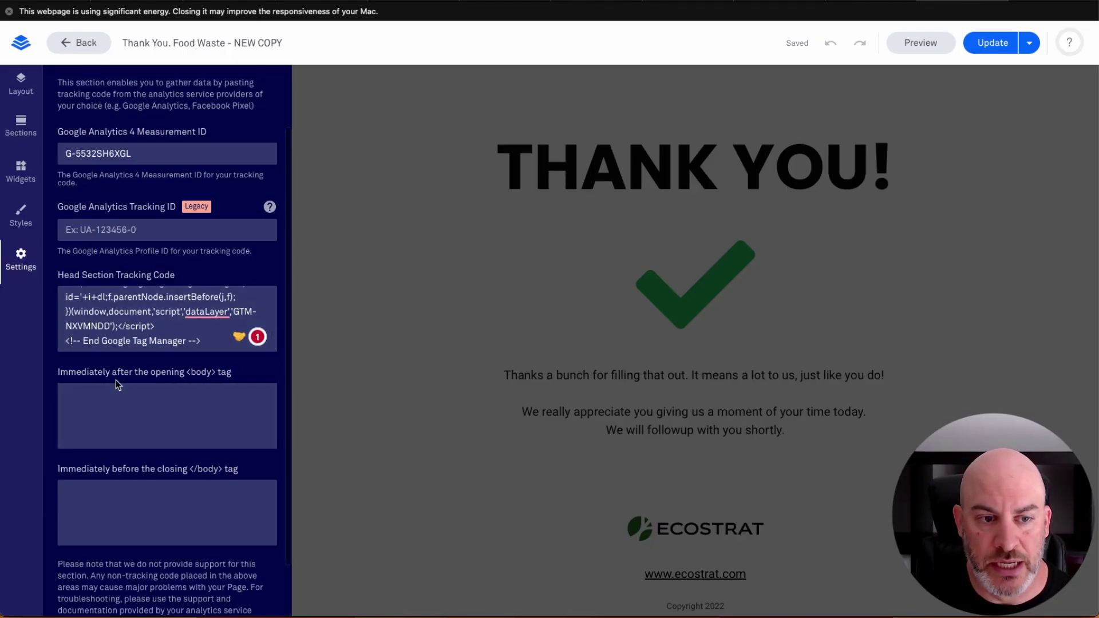
pyautogui.click(139, 405)
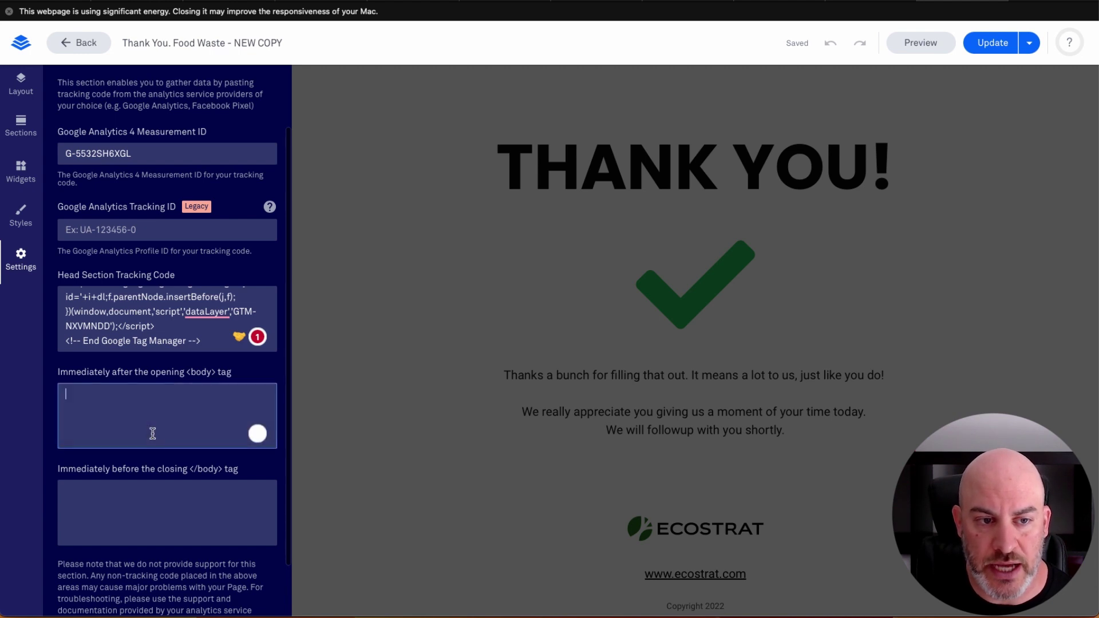
pyautogui.press('super+v')
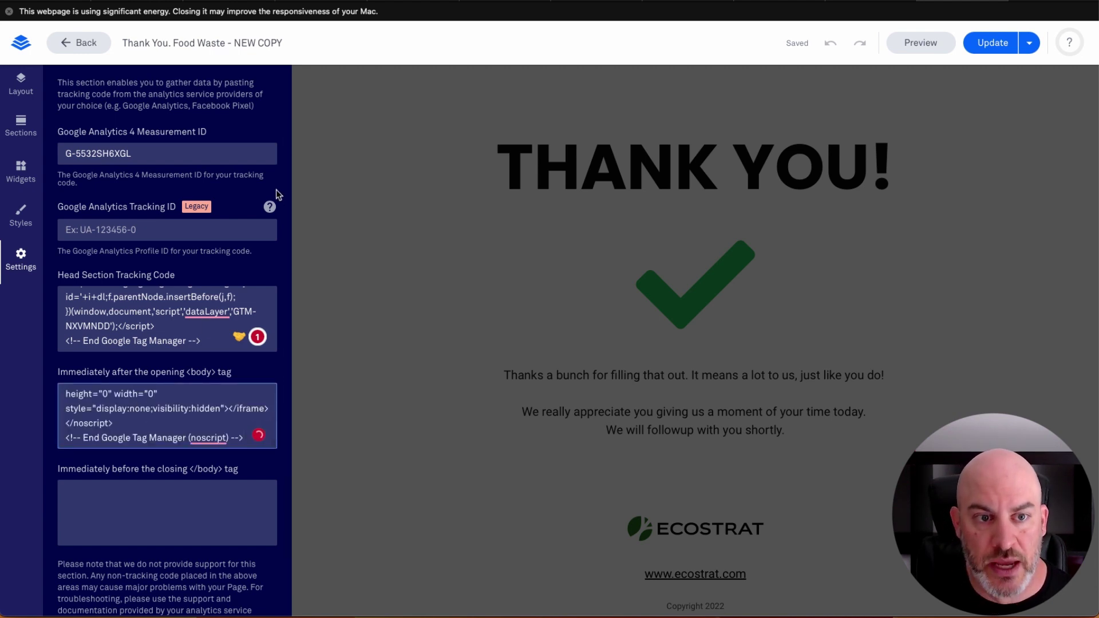
# Check both pasted tracking snippets from their first lines, save the page settings, and update the published thank-you page.
pyautogui.scroll(3, 268, 130)
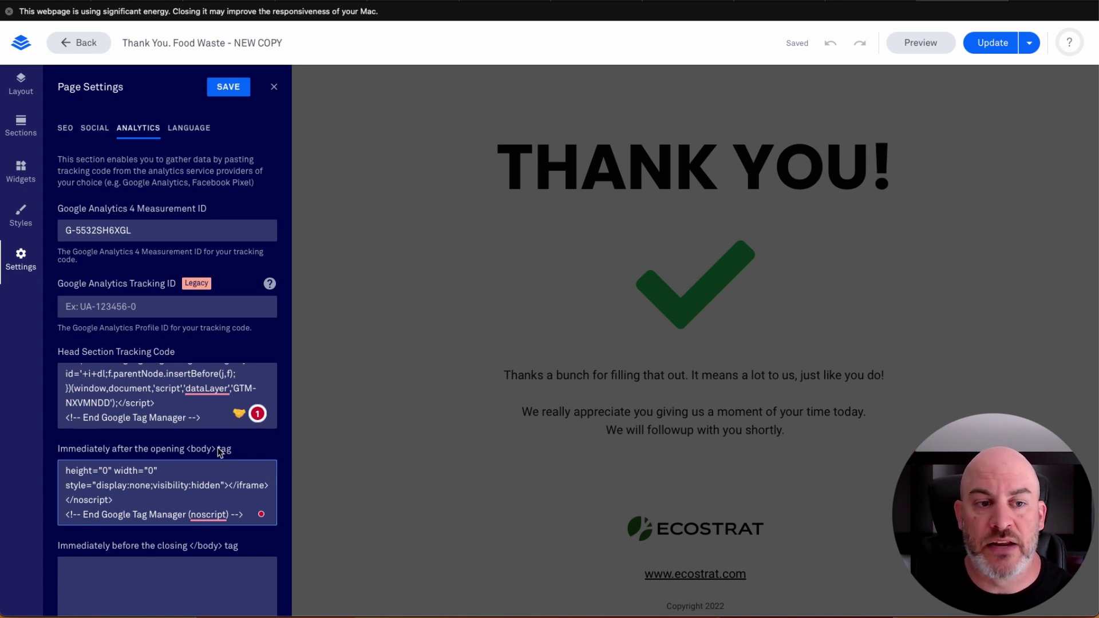
pyautogui.scroll(-5, 173, 392)
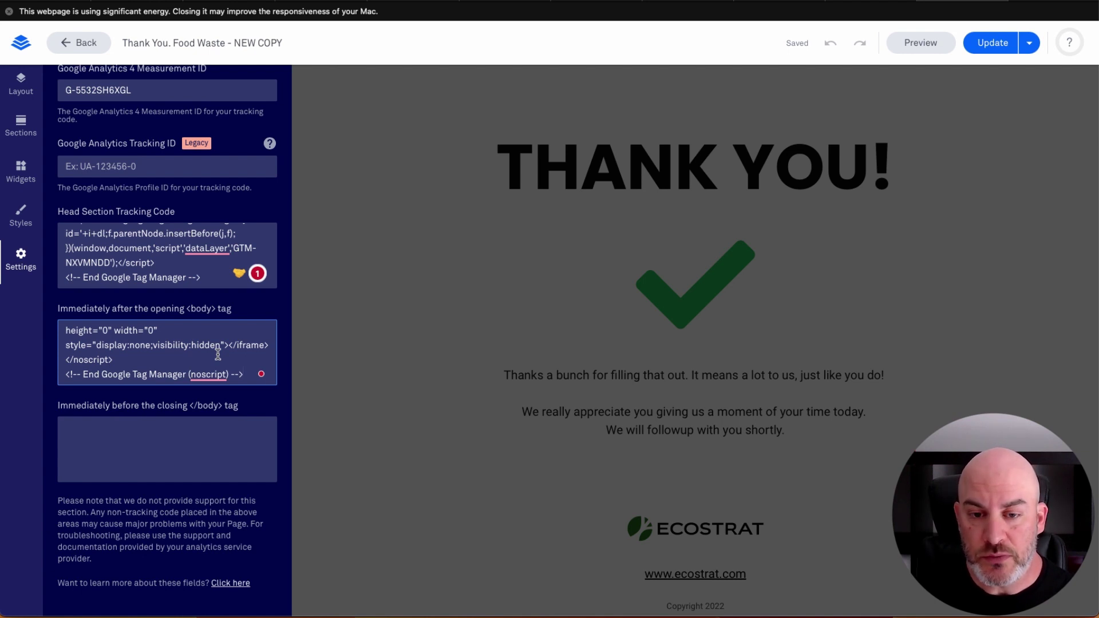
pyautogui.scroll(5, 223, 355)
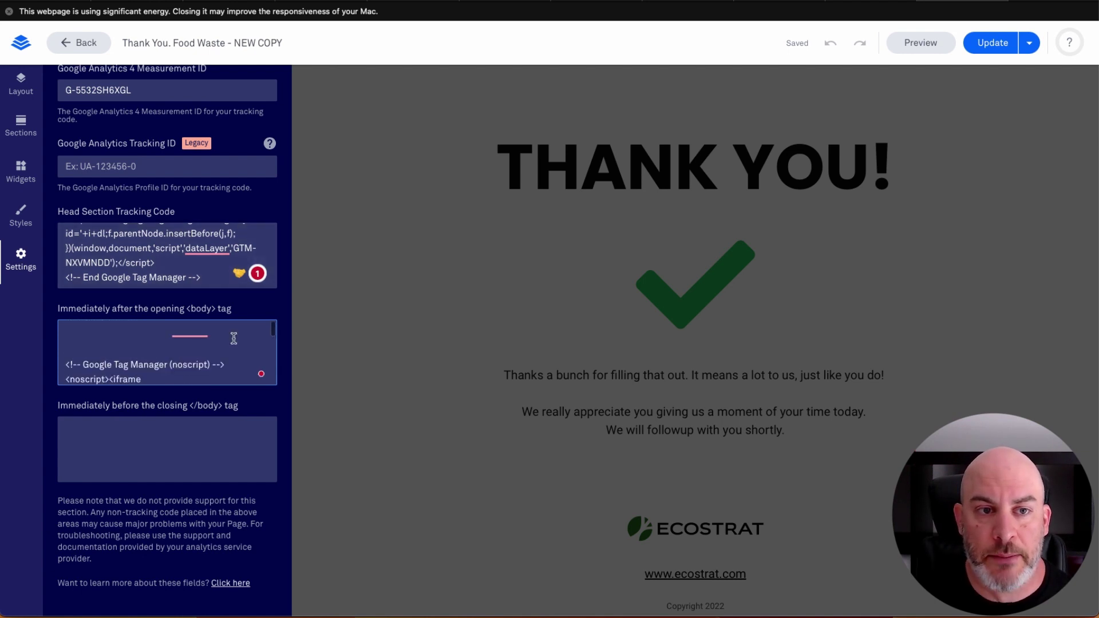
pyautogui.scroll(3, 259, 255)
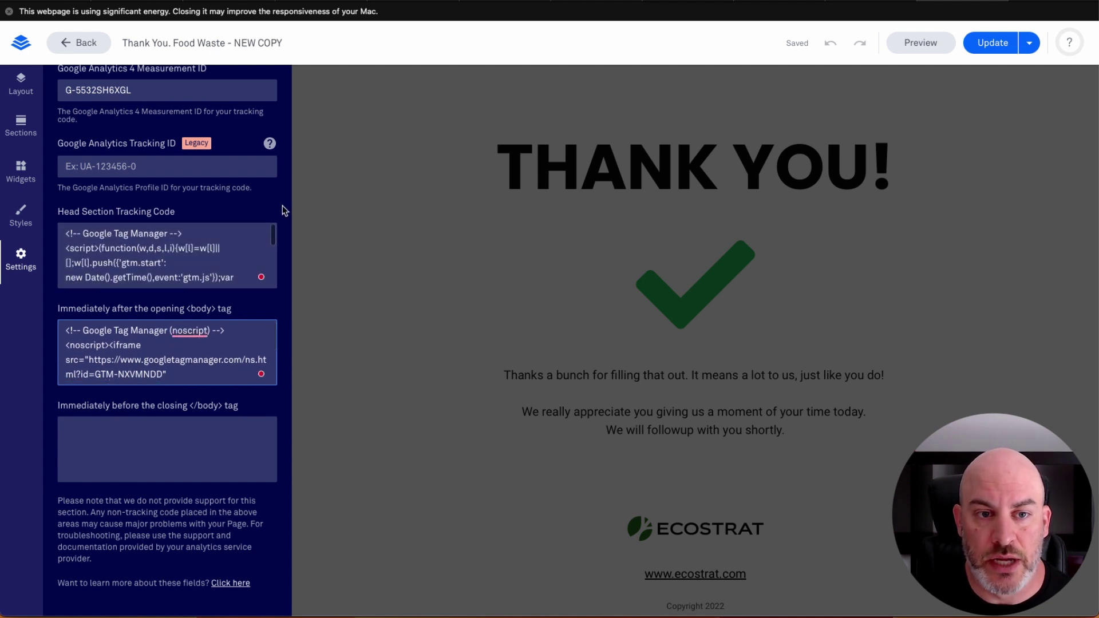
pyautogui.scroll(3, 282, 205)
pyautogui.click(232, 91)
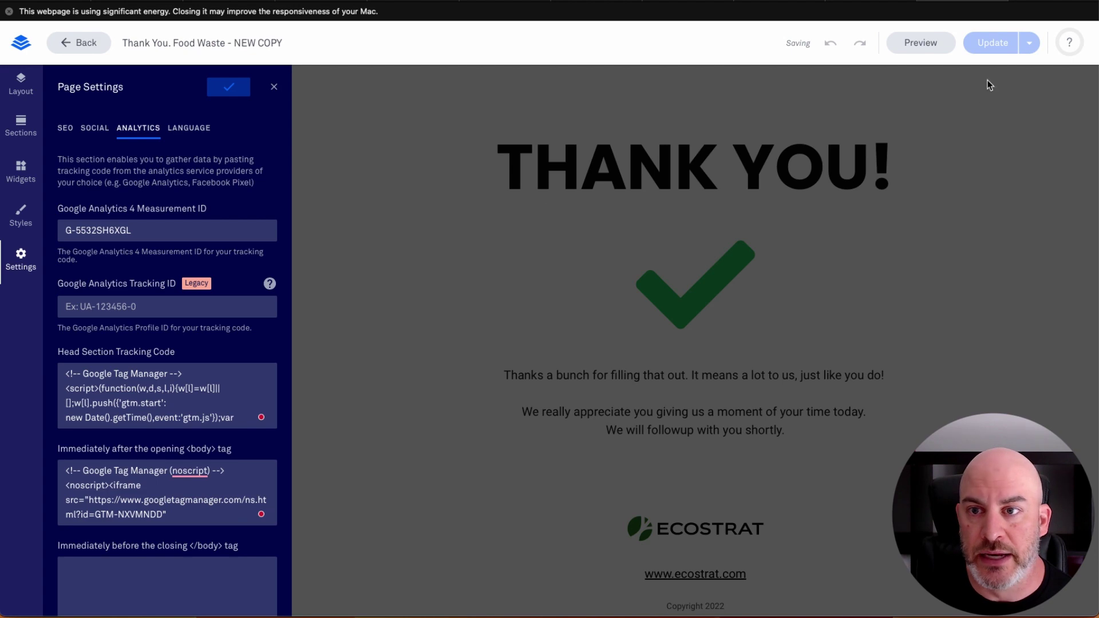
pyautogui.click(994, 50)
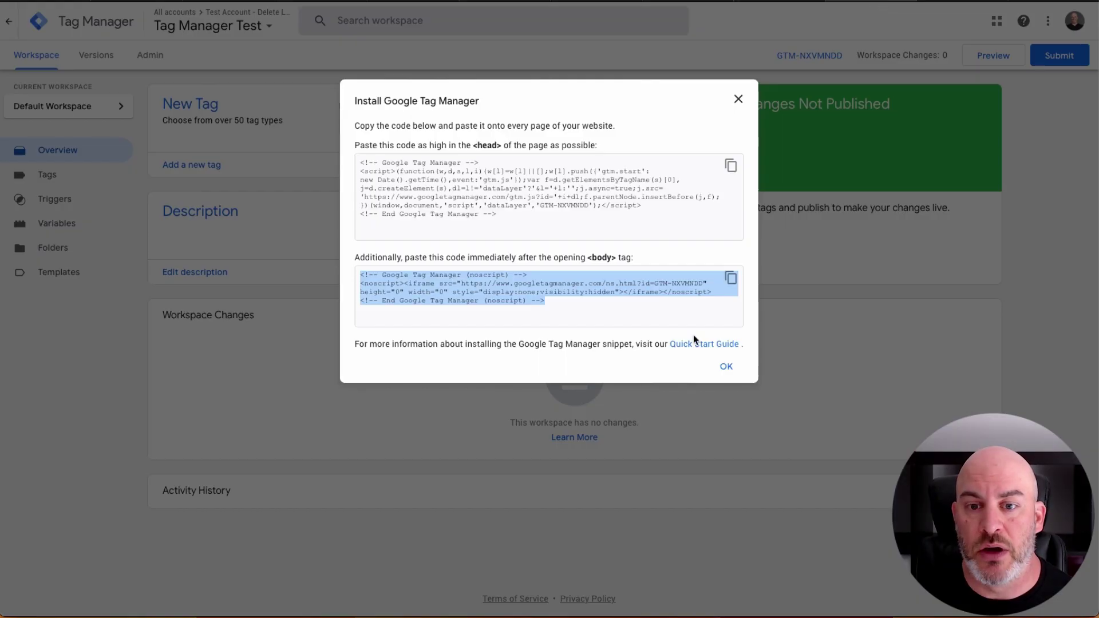
# Back in Google Tag Manager, dismiss the installation instructions and start a new tag in the Tag Manager Test container.
pyautogui.click(726, 366)
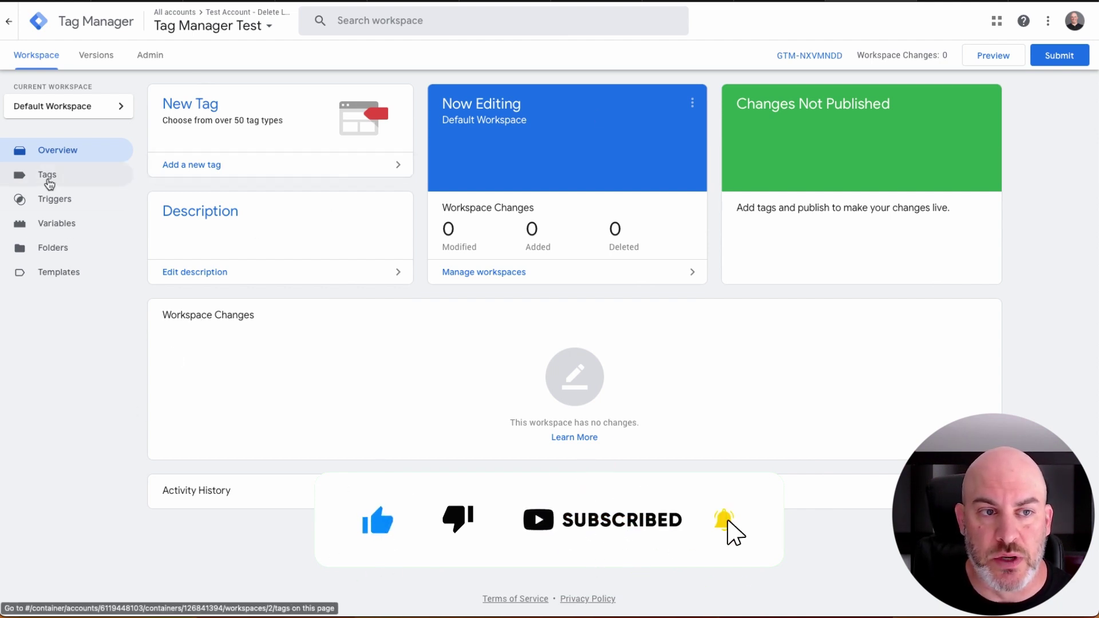
pyautogui.click(48, 179)
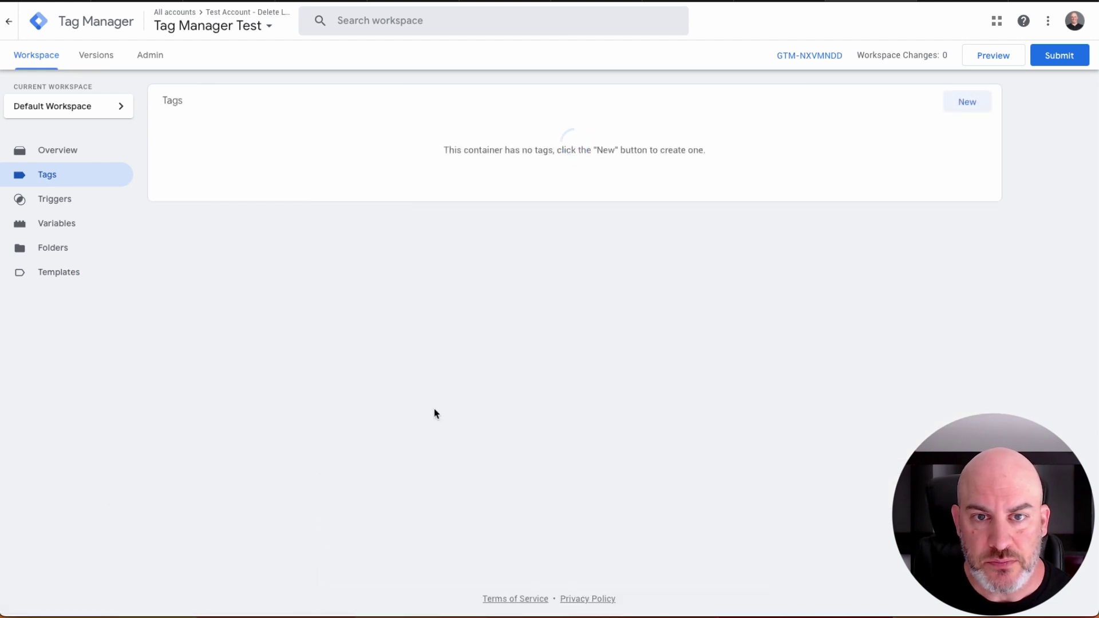
pyautogui.click(972, 106)
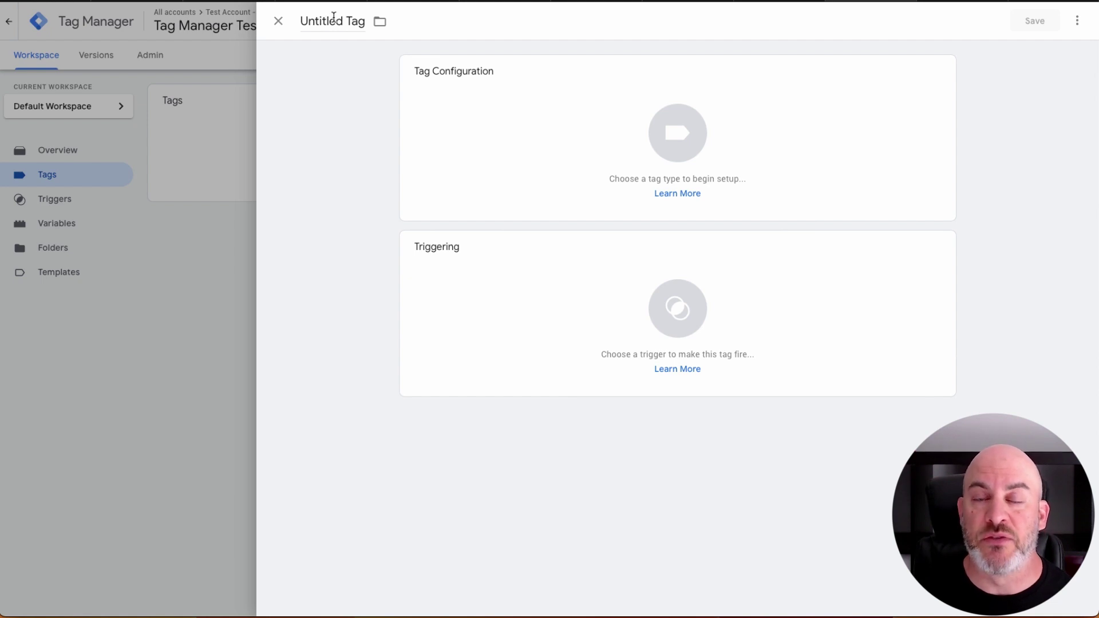
# Name the new tag GA 4 and choose Google Analytics: GA4 Configuration as its tag type.
pyautogui.click(333, 16)
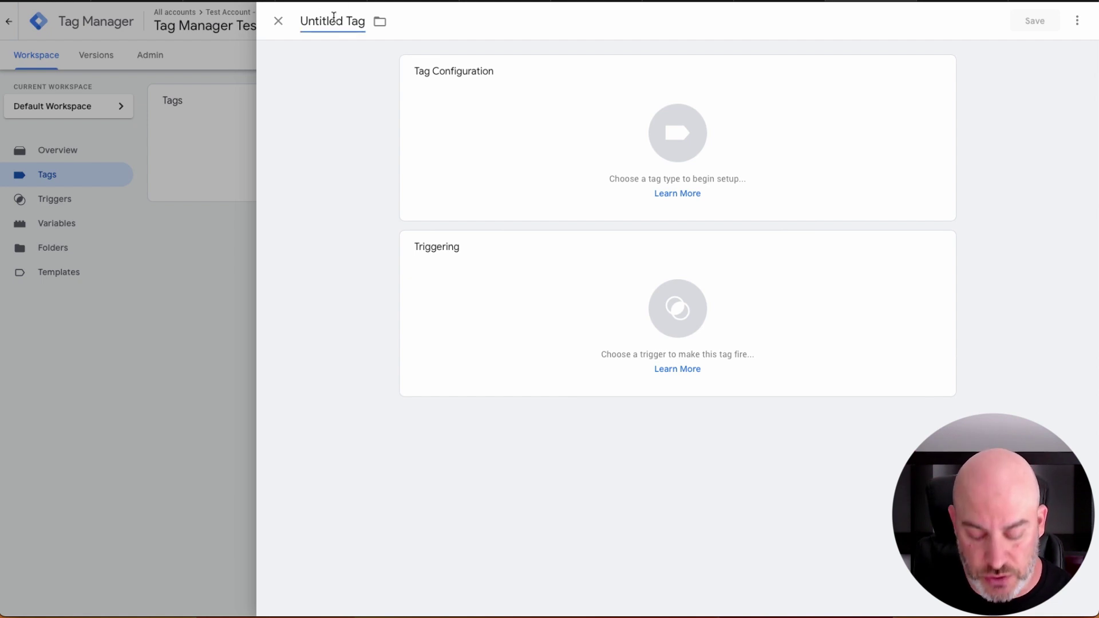
pyautogui.hotkey('ctrl', 'a')
pyautogui.write('GA ')
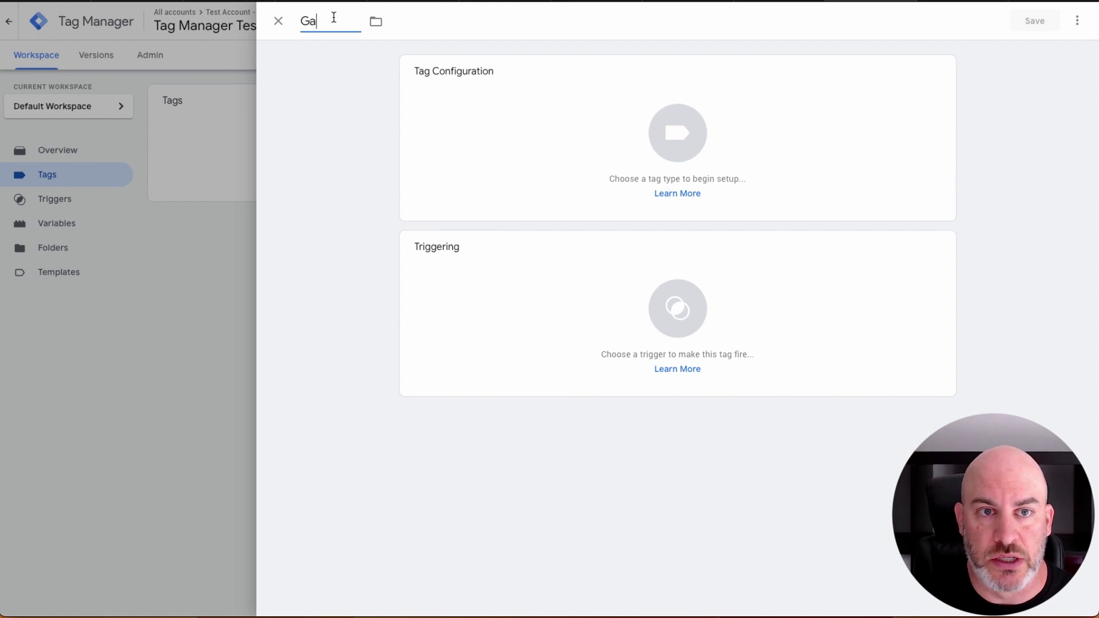
pyautogui.write('4')
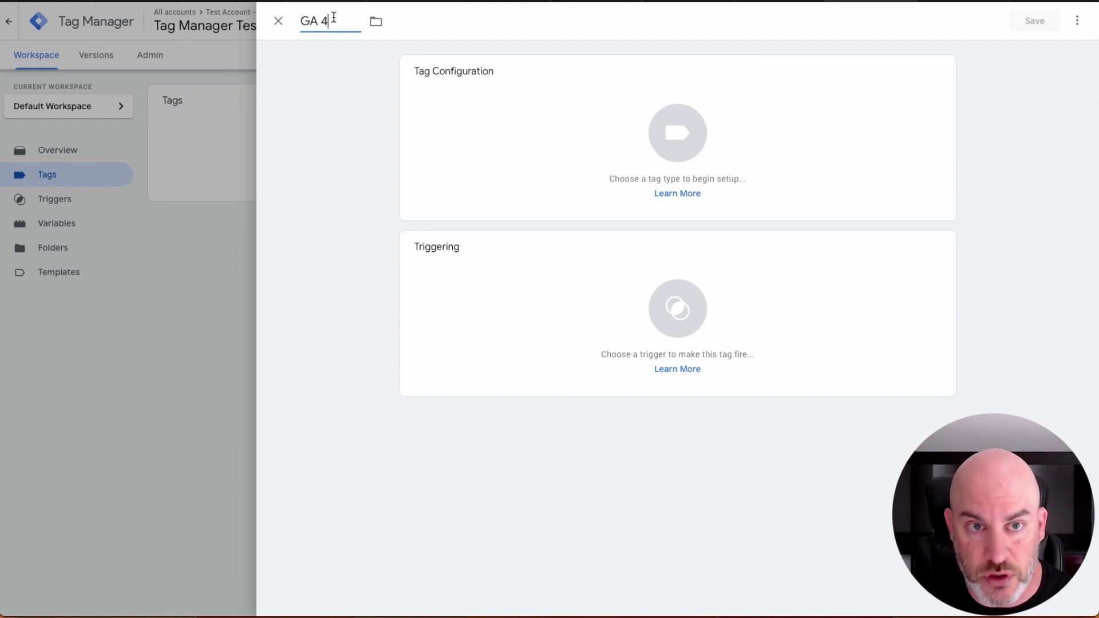
pyautogui.click(321, 88)
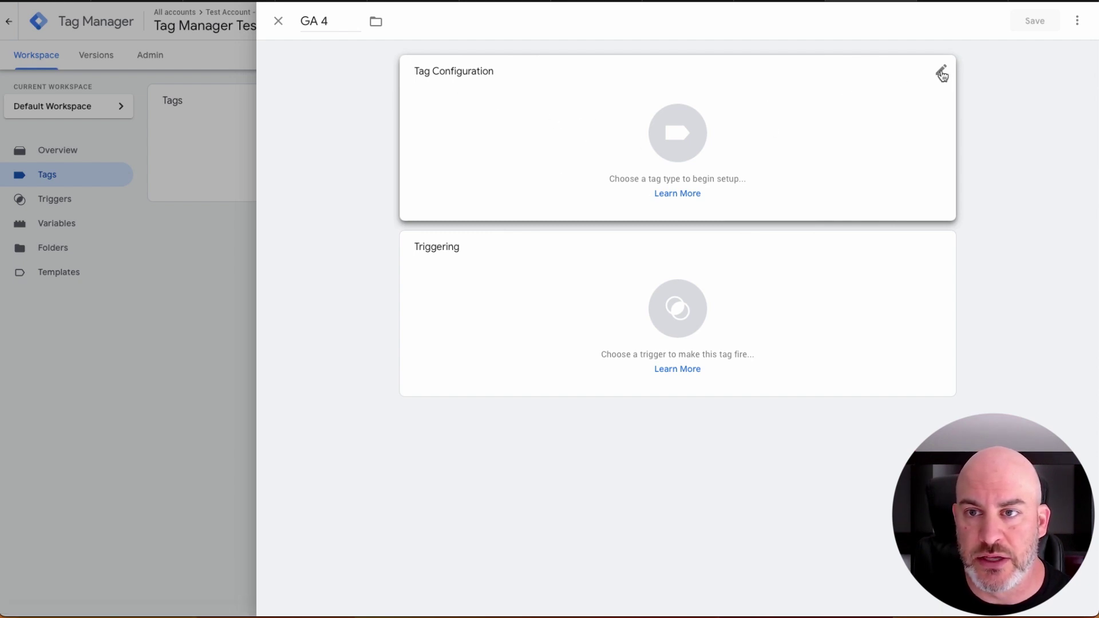
pyautogui.click(812, 121)
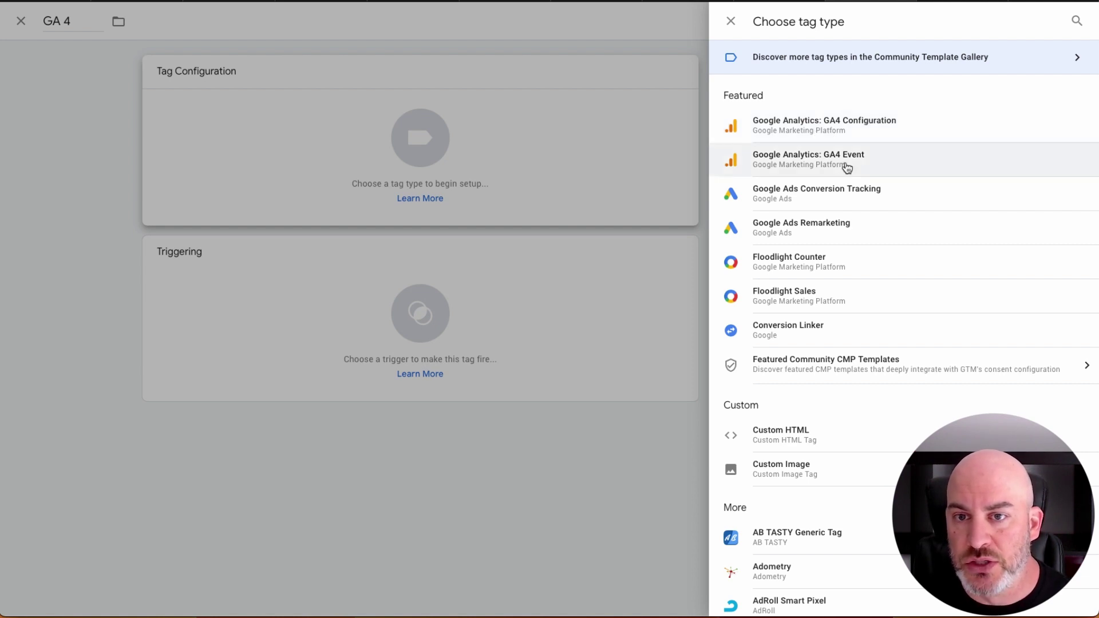
pyautogui.click(840, 128)
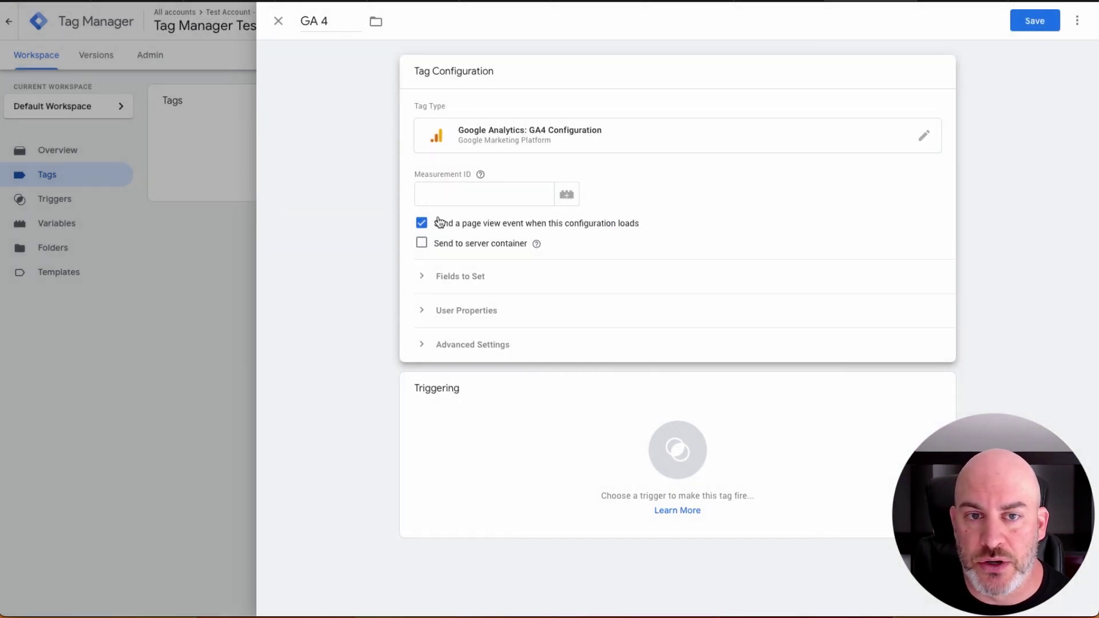
# Copy the measurement ID from the Lock18 web stream in Google Analytics and paste it into the Tag Manager tag's Measurement ID.
pyautogui.click(436, 198)
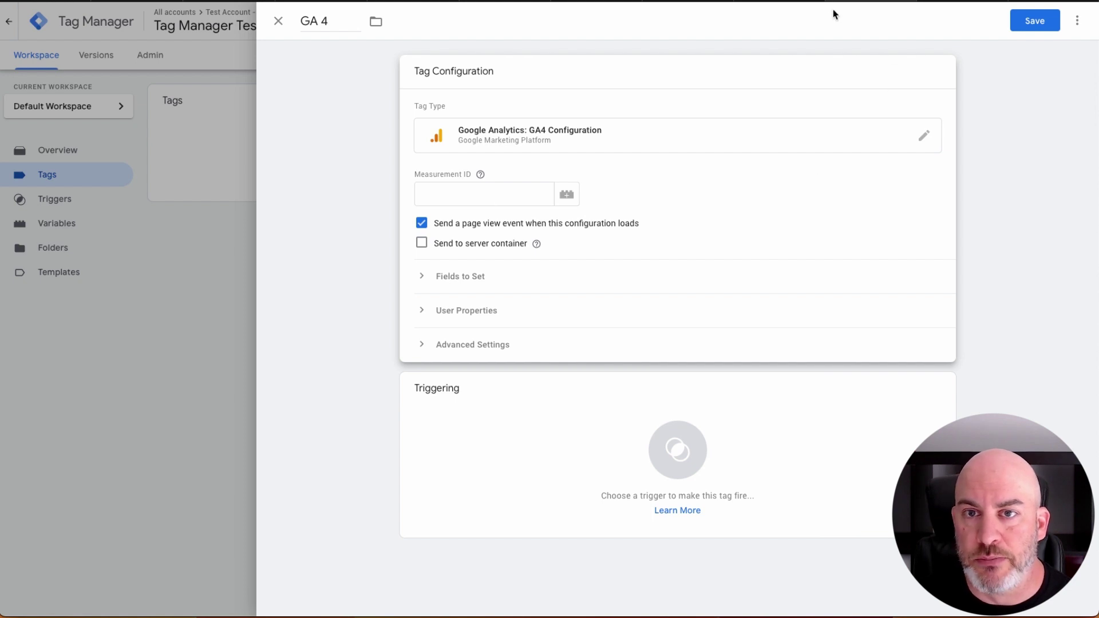
pyautogui.click(608, 1)
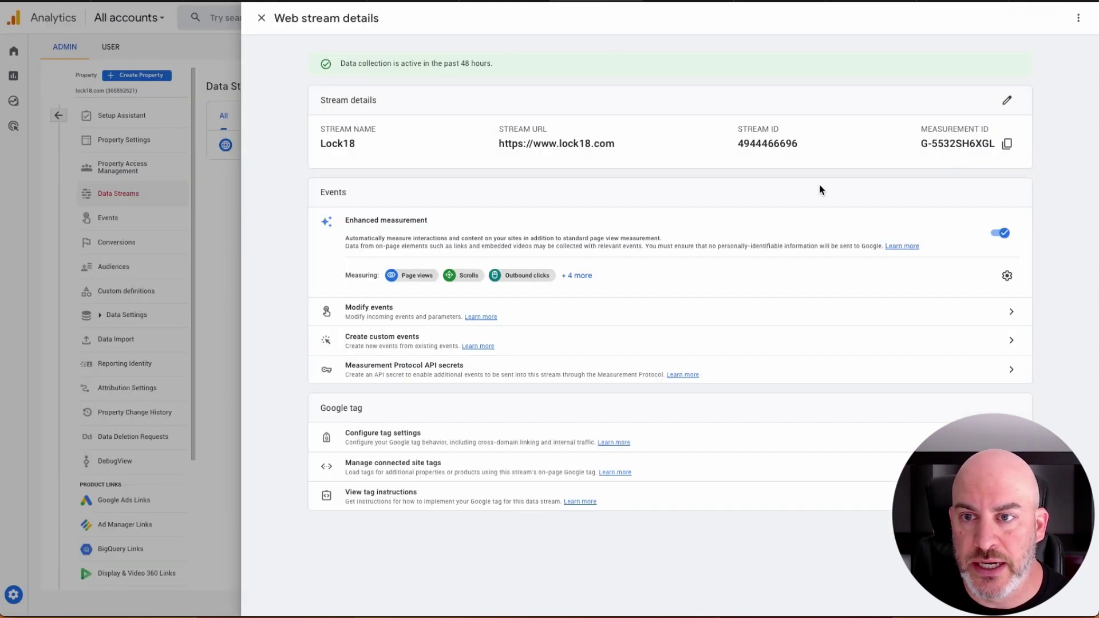
pyautogui.click(1007, 144)
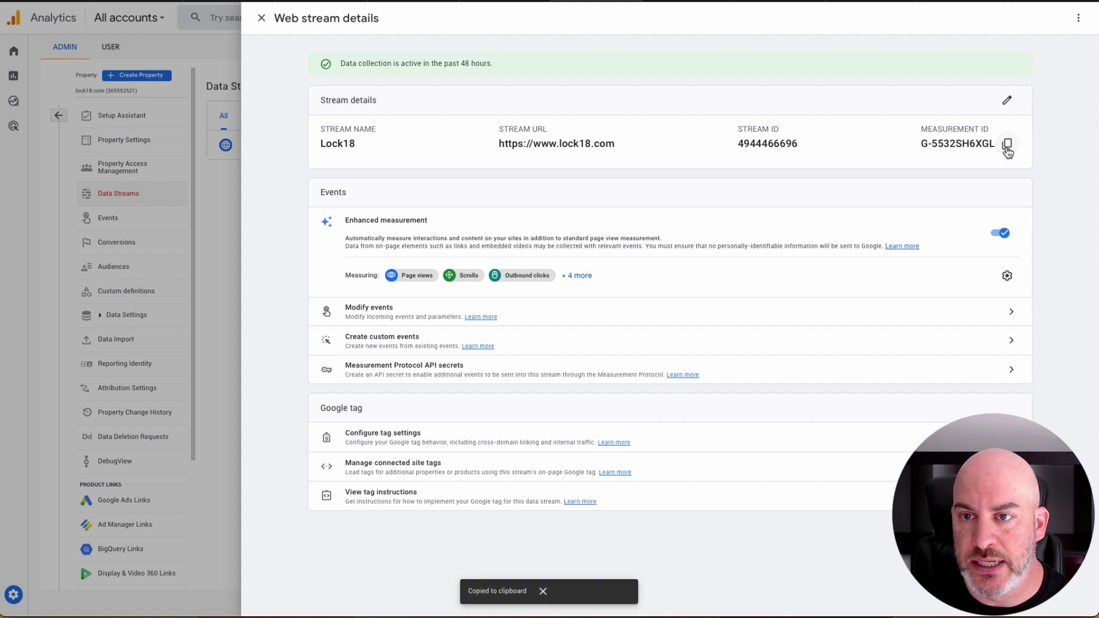
pyautogui.click(813, 1)
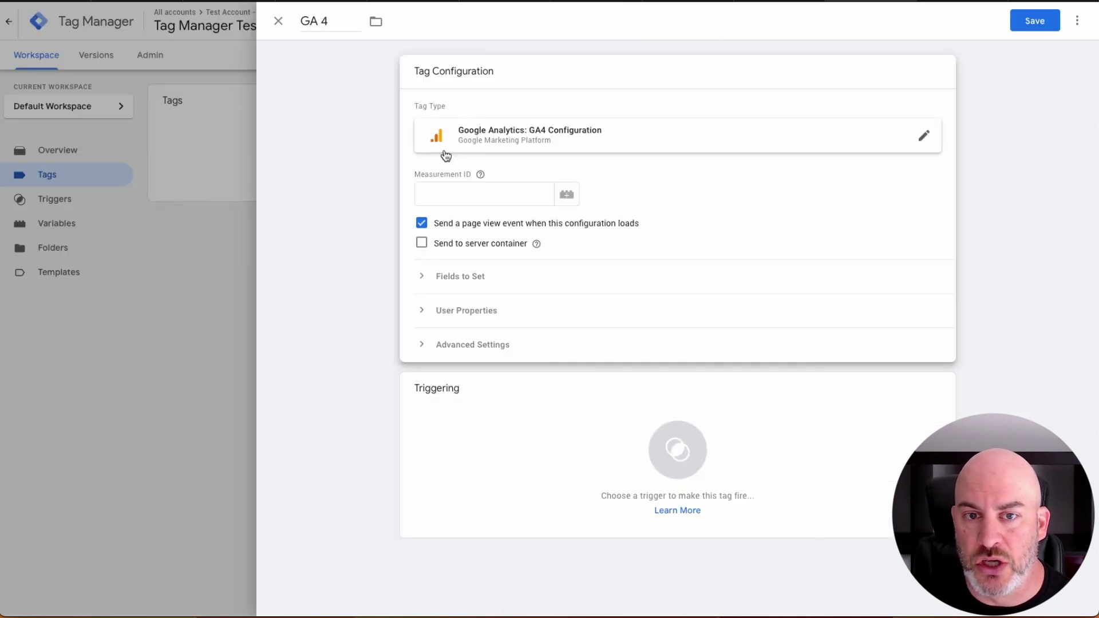
pyautogui.click(454, 197)
pyautogui.hotkey('ctrl', 'v')
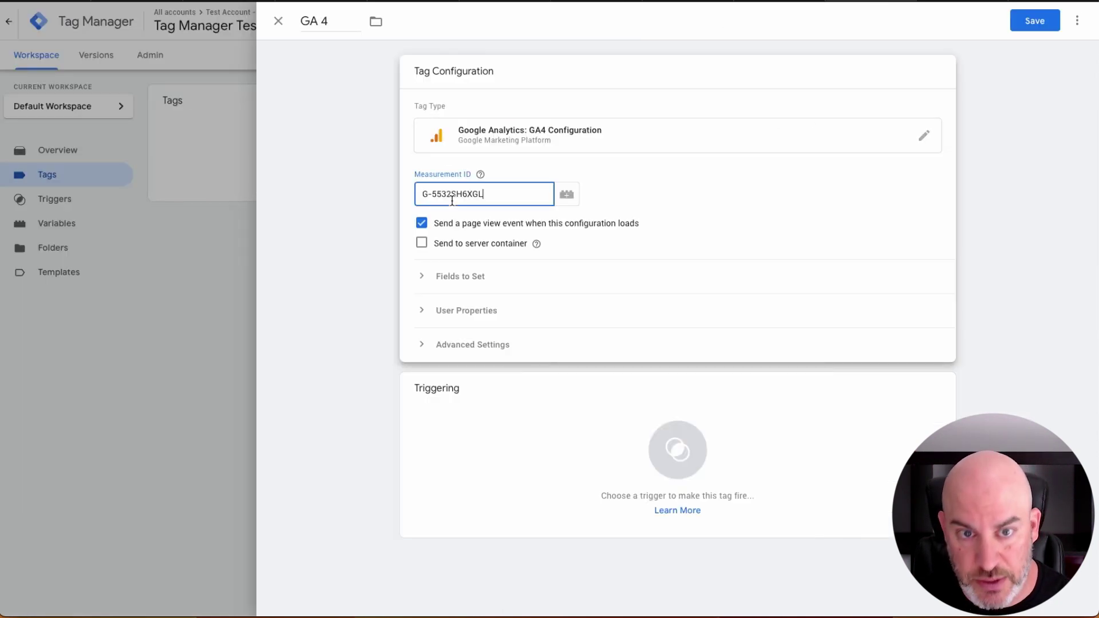
pyautogui.click(675, 205)
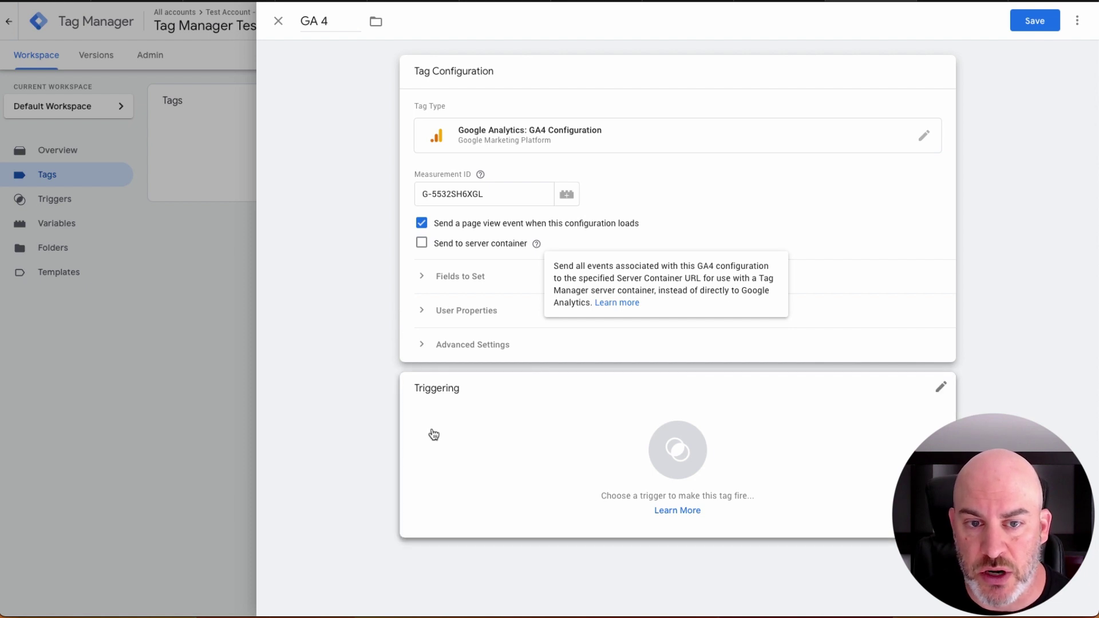
# In the tag's advanced settings, set the tag firing options to Once per page.
pyautogui.click(422, 345)
pyautogui.scroll(-2, 393, 437)
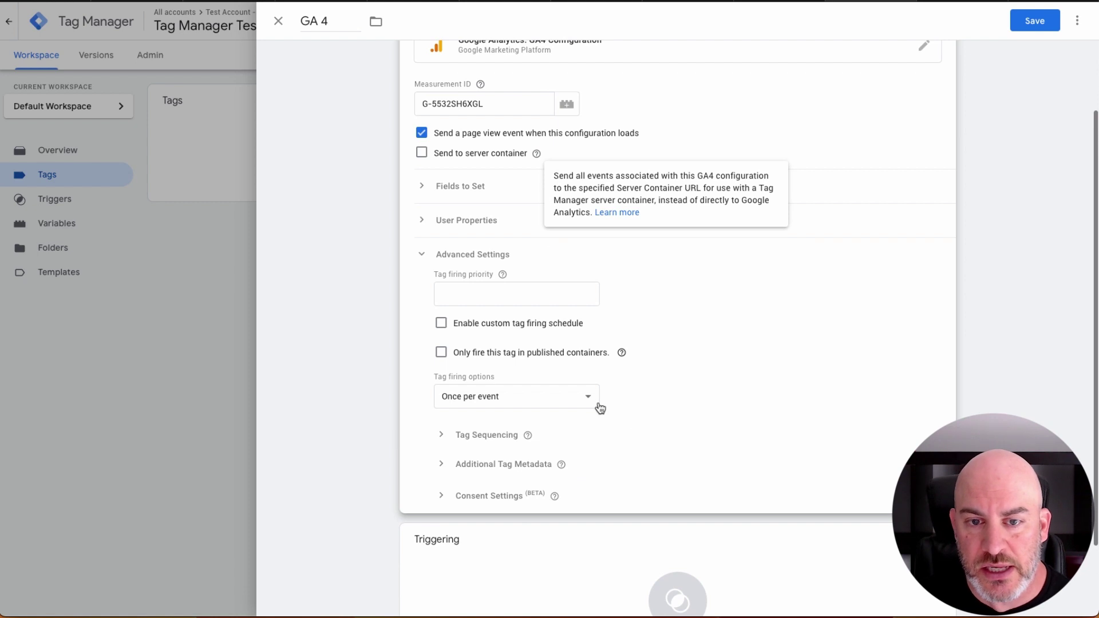
pyautogui.click(575, 394)
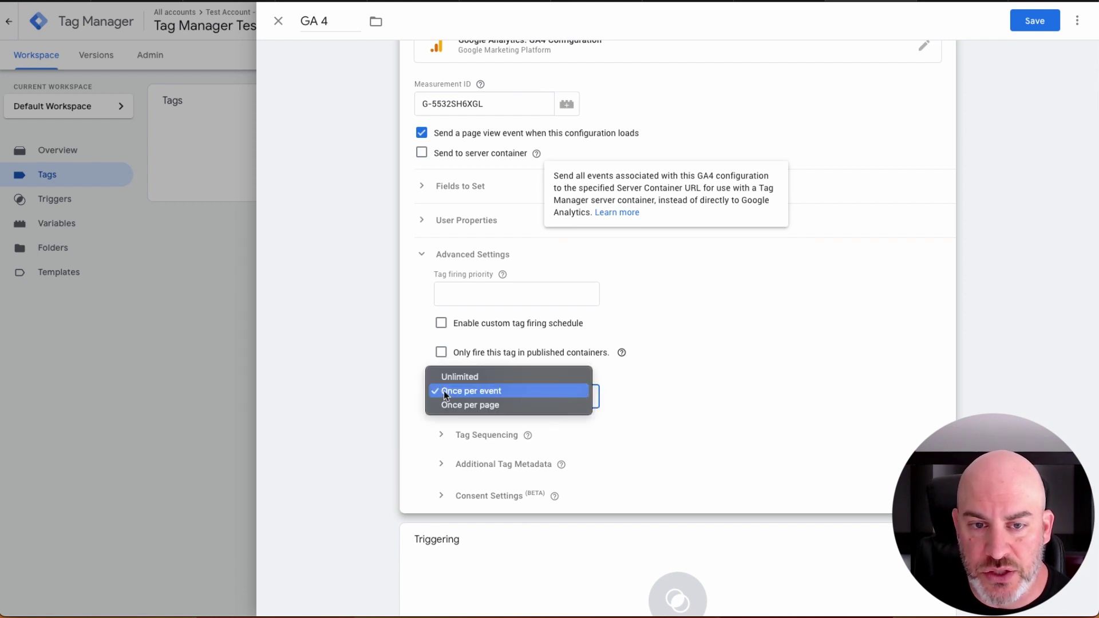
pyautogui.click(453, 407)
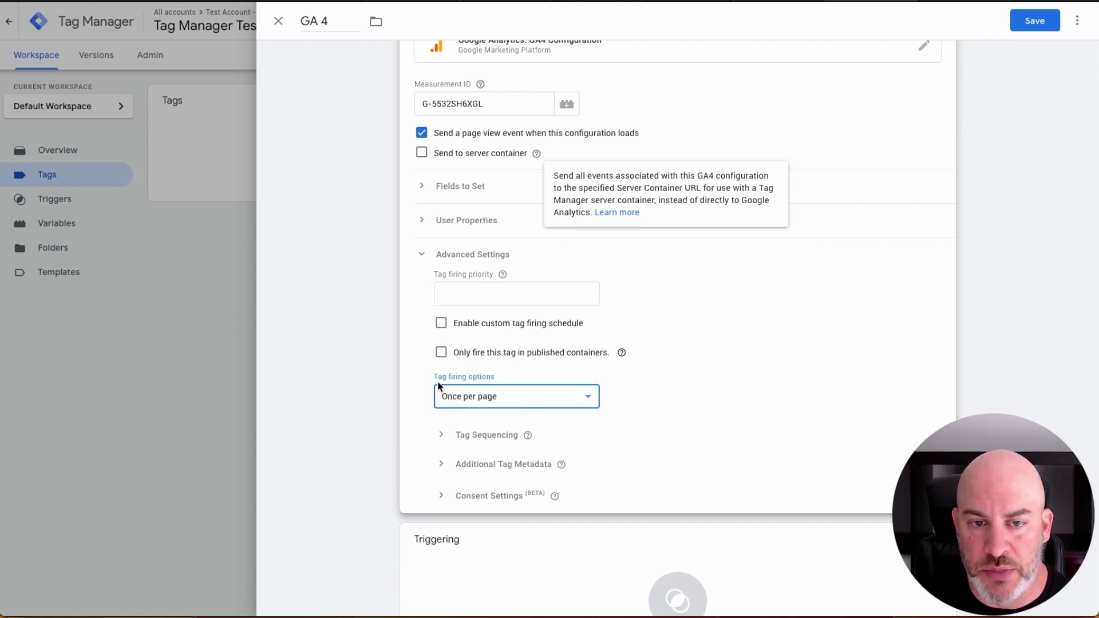
pyautogui.scroll(2, 411, 375)
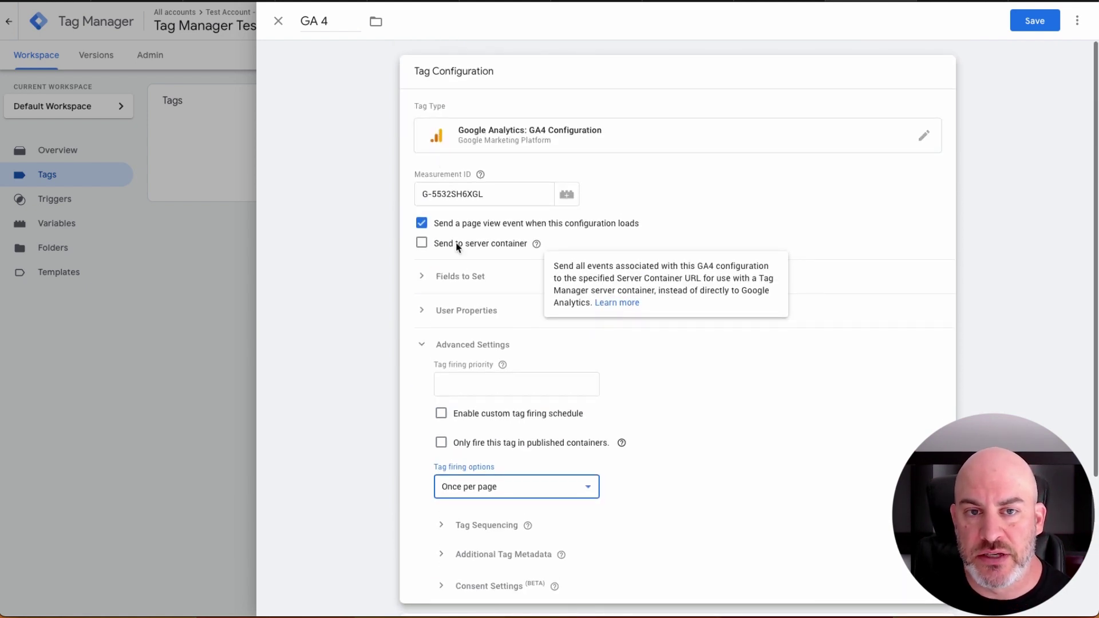
pyautogui.scroll(-2, 417, 452)
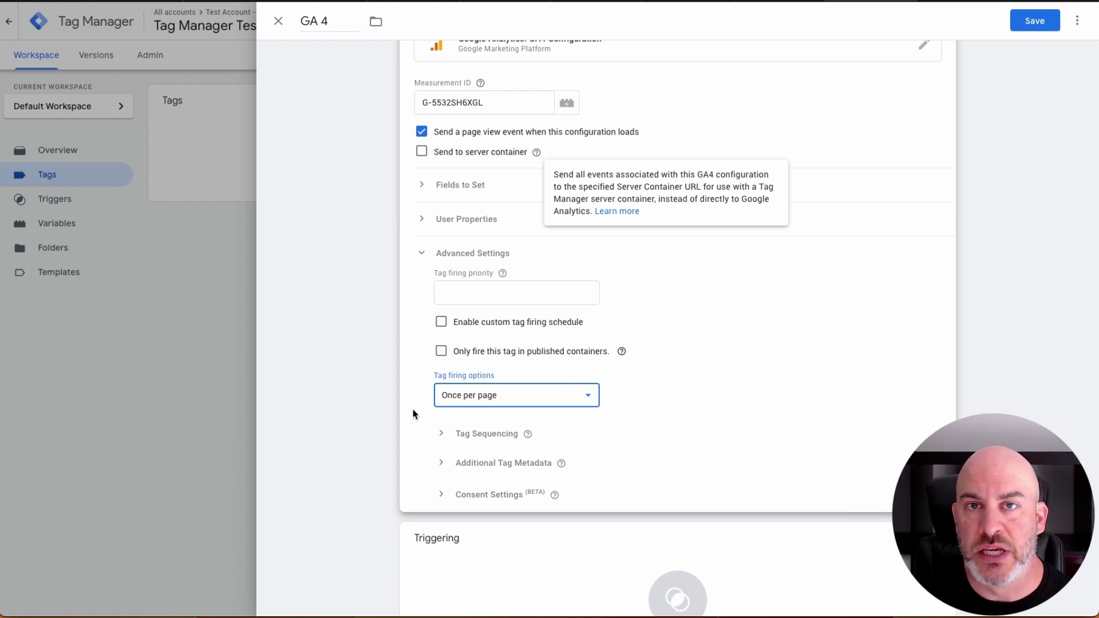
pyautogui.click(414, 413)
pyautogui.scroll(1, 414, 416)
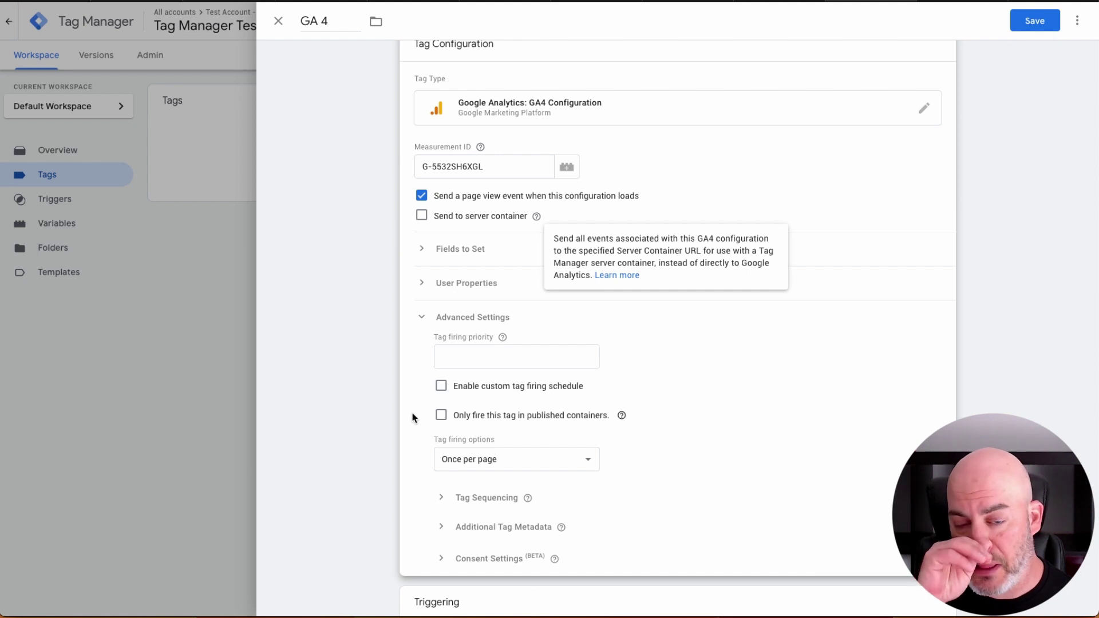
# Add the All Pages page view trigger to the GA 4 tag and save the tag.
pyautogui.scroll(-3, 414, 417)
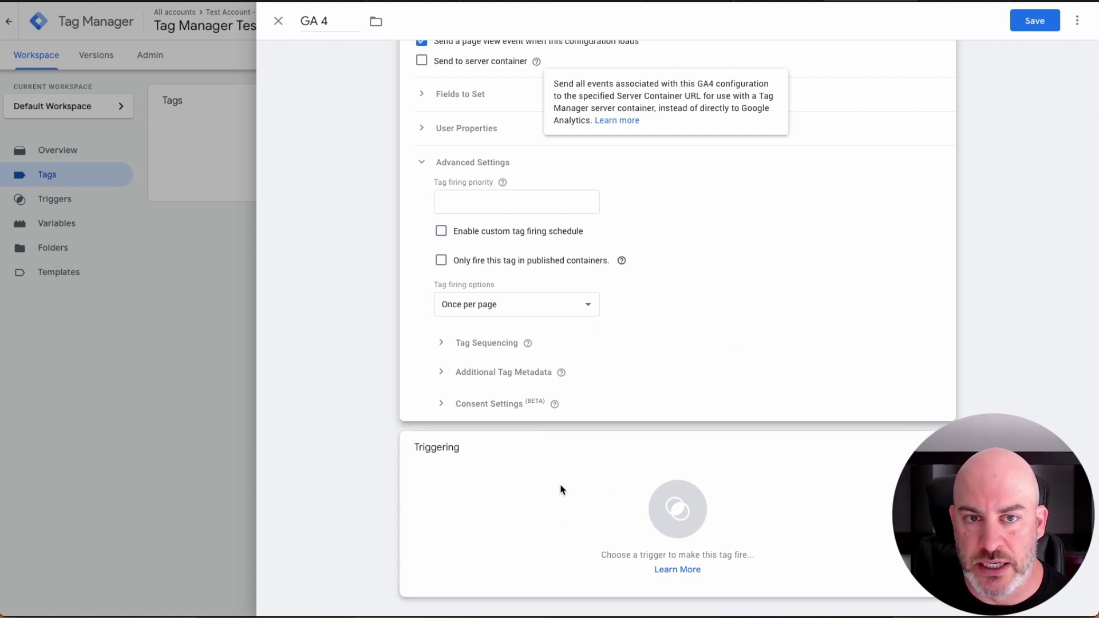
pyautogui.click(532, 524)
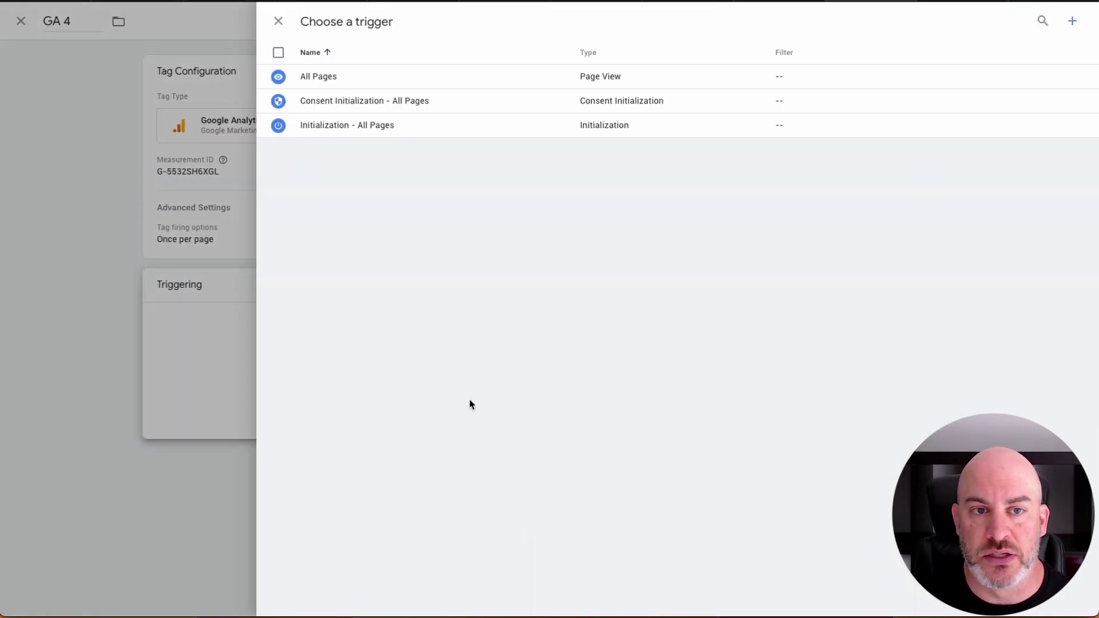
pyautogui.click(319, 77)
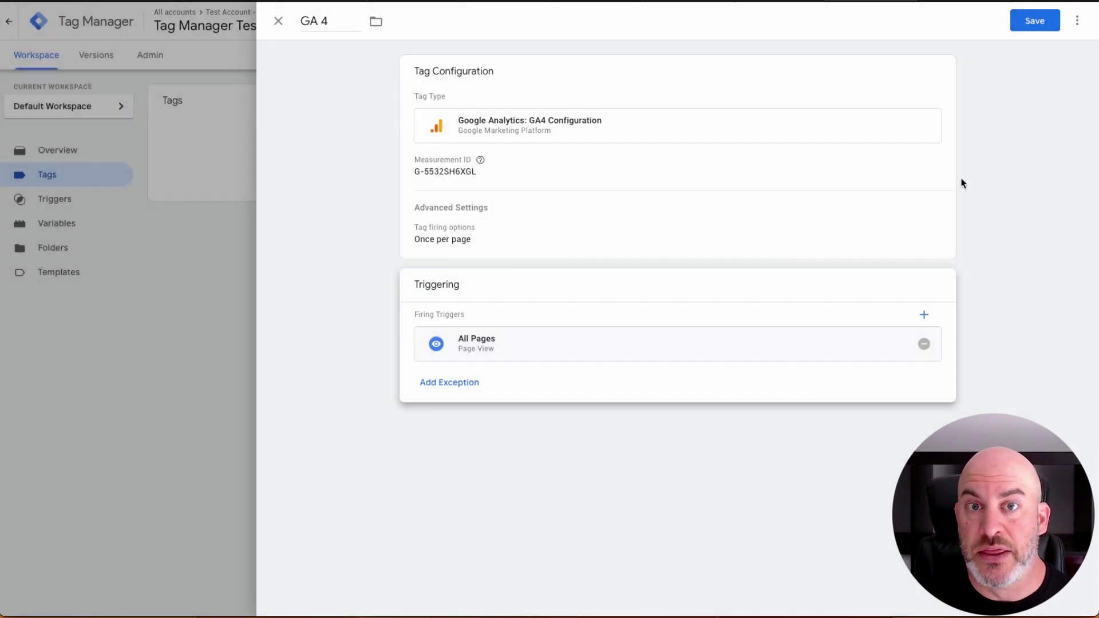
pyautogui.click(1036, 23)
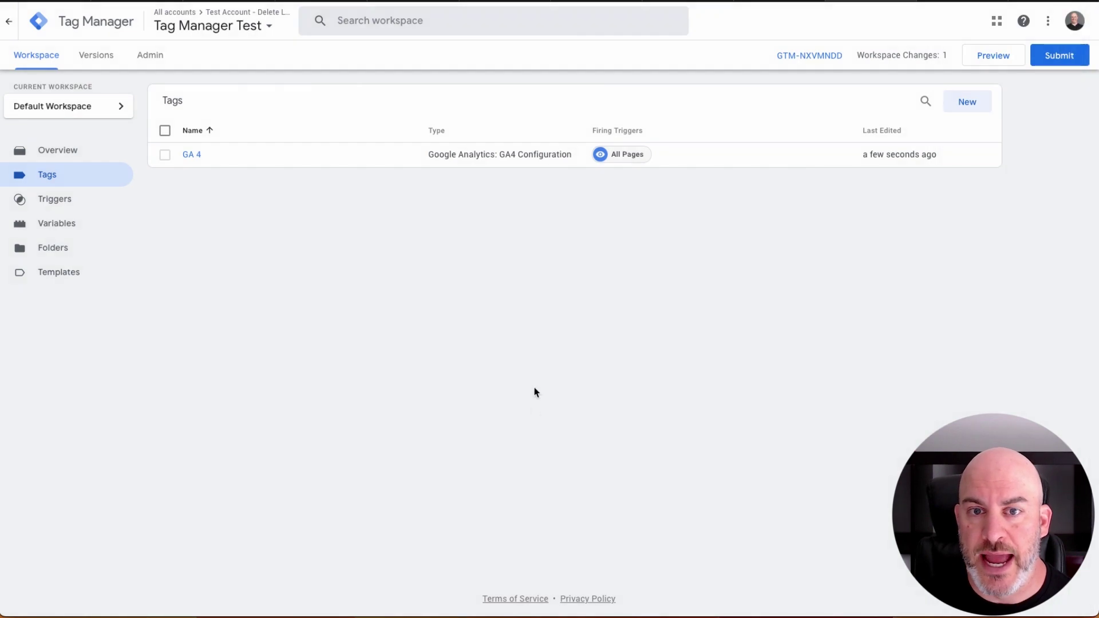
# Submit the workspace changes as a new version named GA 4 and publish it to the Live environment.
pyautogui.click(54, 202)
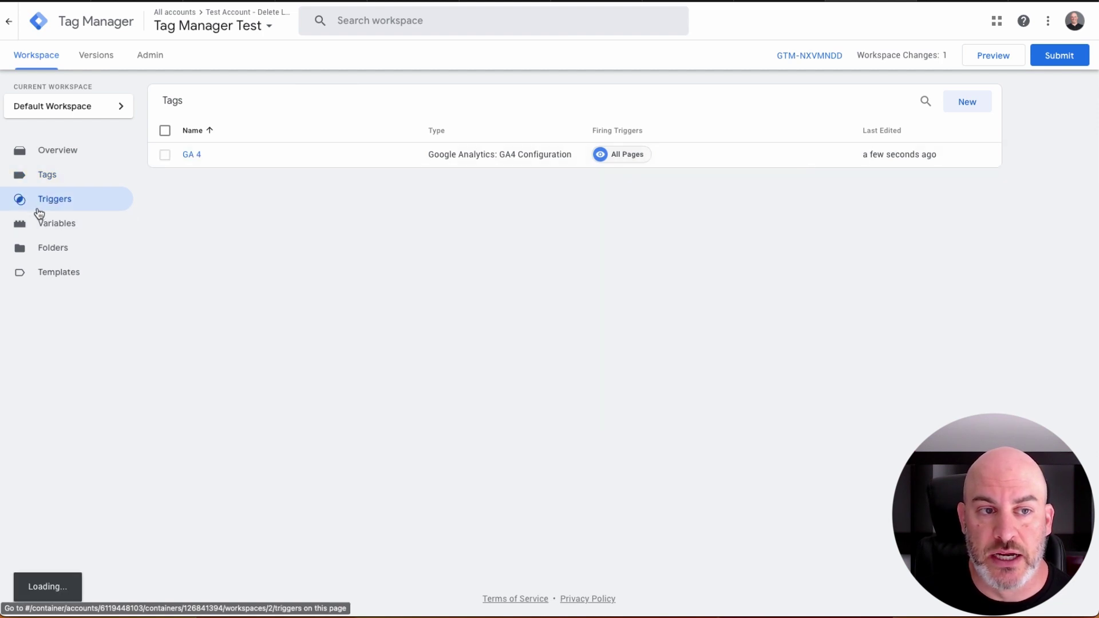
pyautogui.click(50, 178)
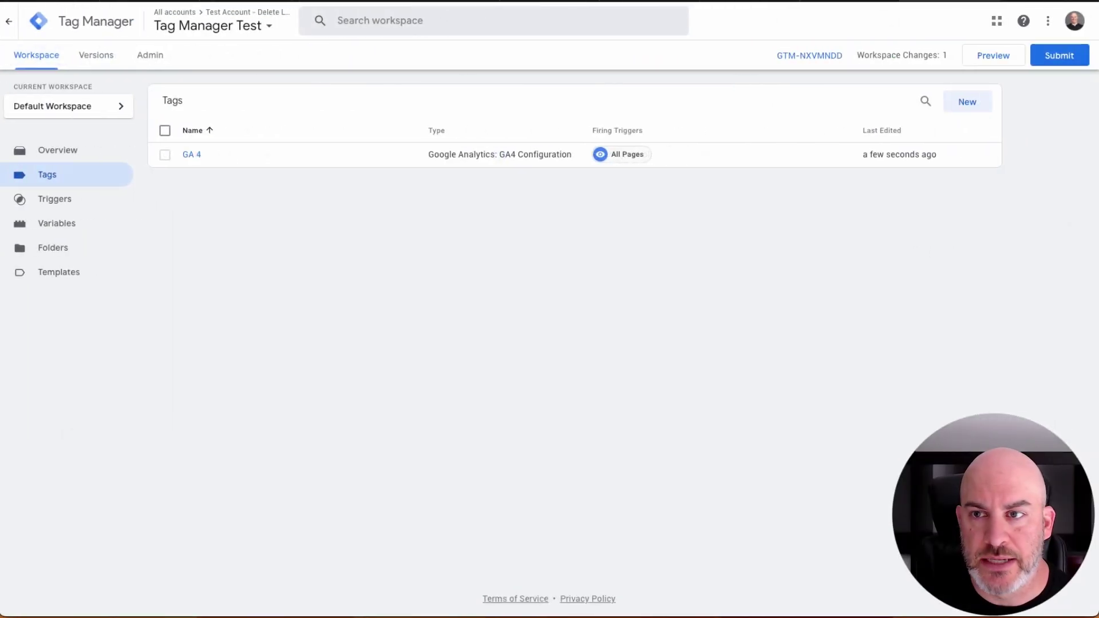
pyautogui.click(1068, 57)
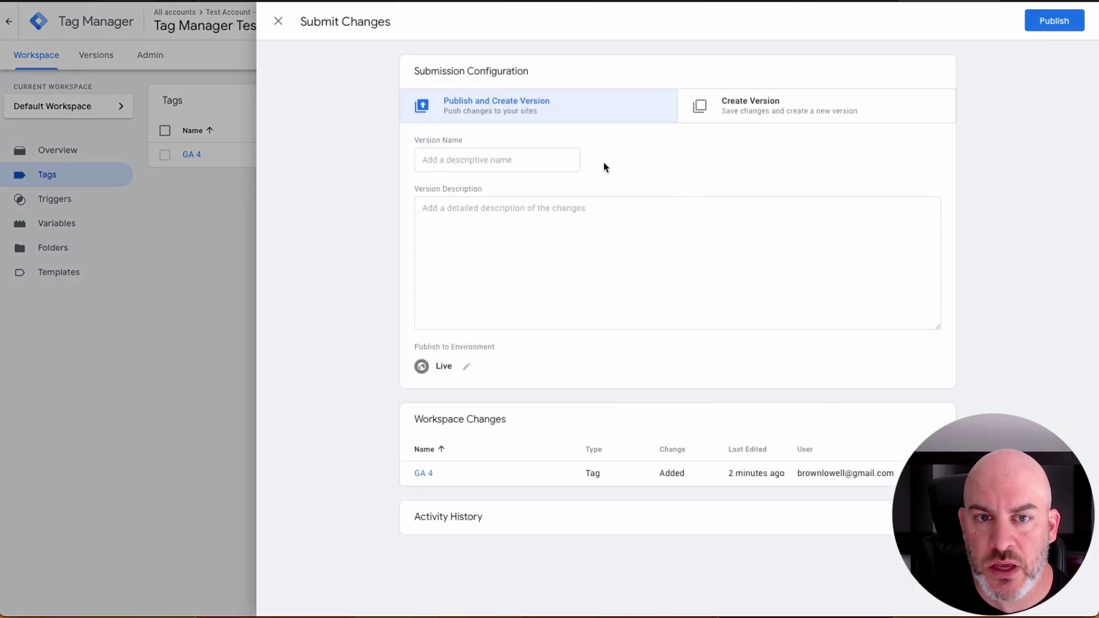
pyautogui.click(460, 158)
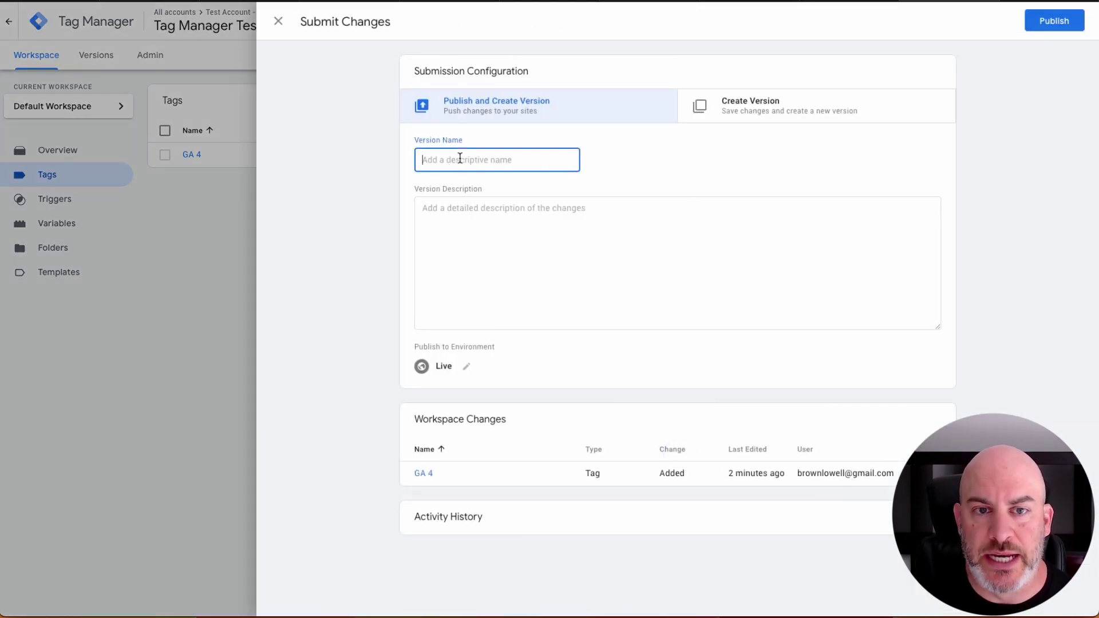
pyautogui.write('G')
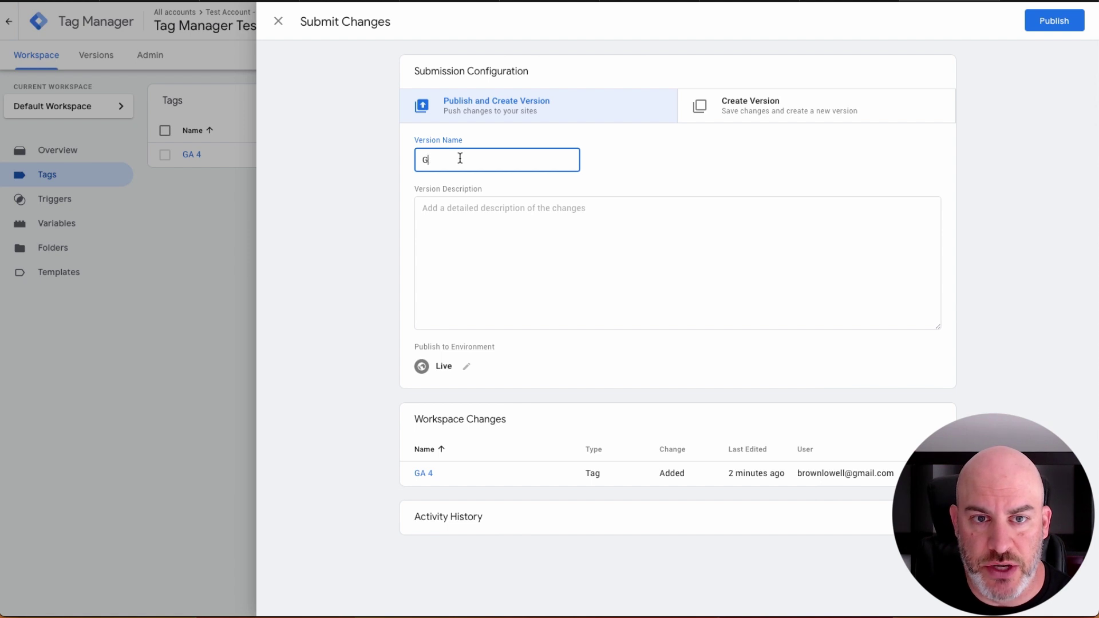
pyautogui.write('aA 4')
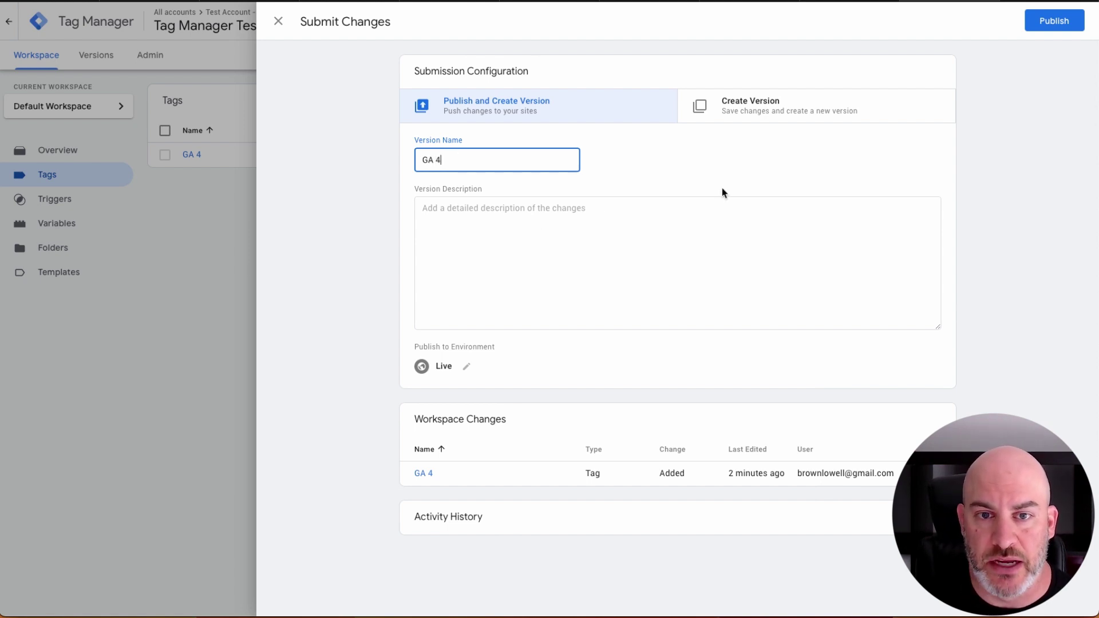
pyautogui.click(720, 163)
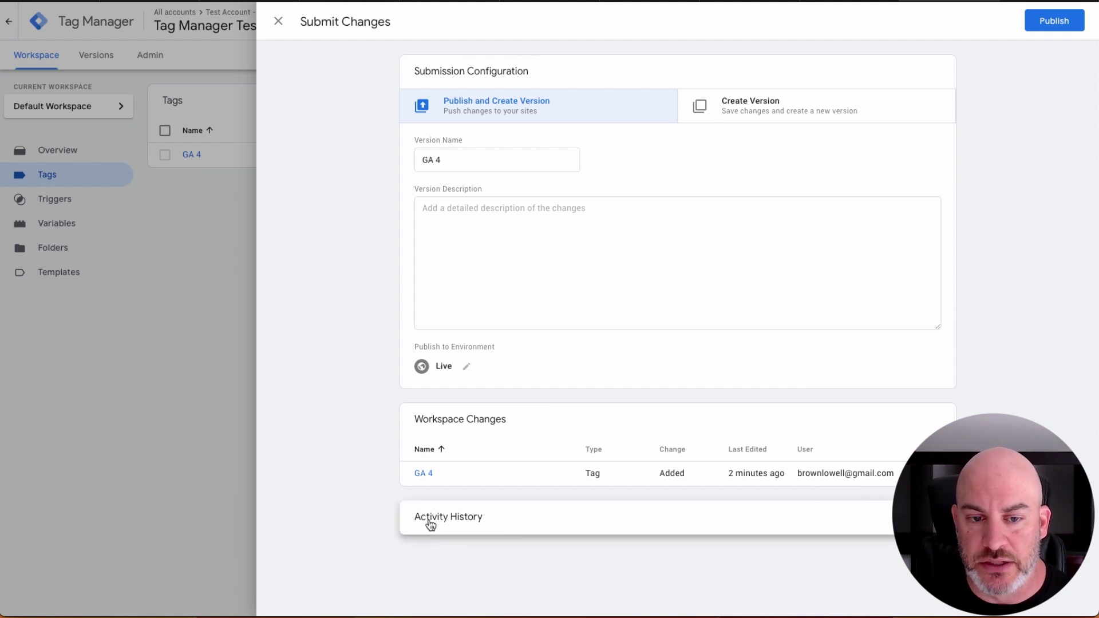
pyautogui.click(1062, 28)
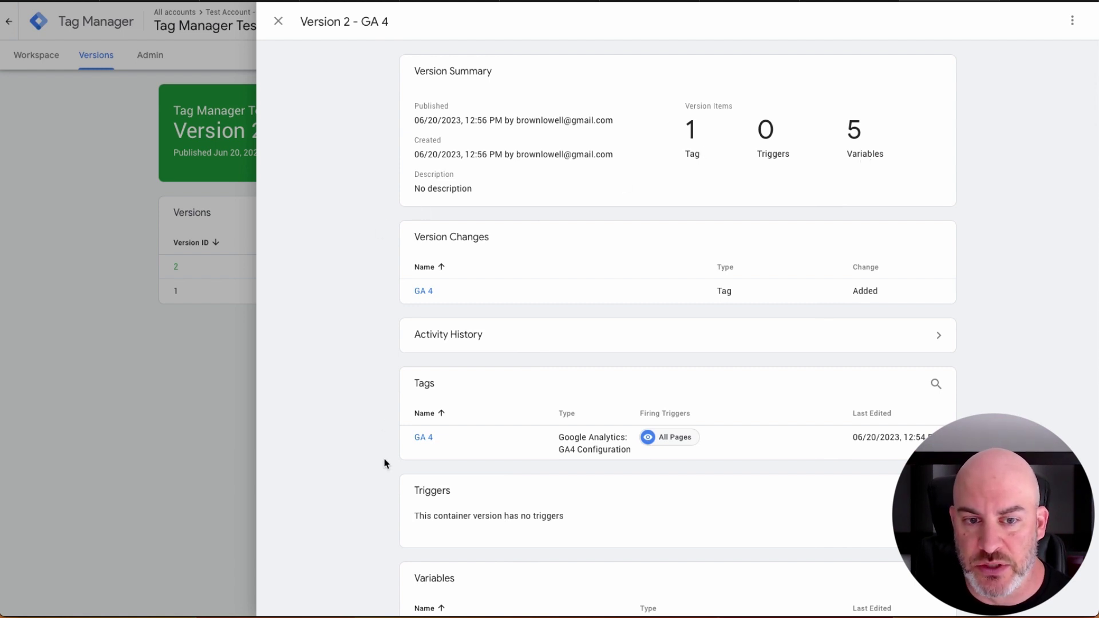
# Review the tags, triggers and variables in the published version's summary, close it and return to the workspace.
pyautogui.scroll(-4, 396, 538)
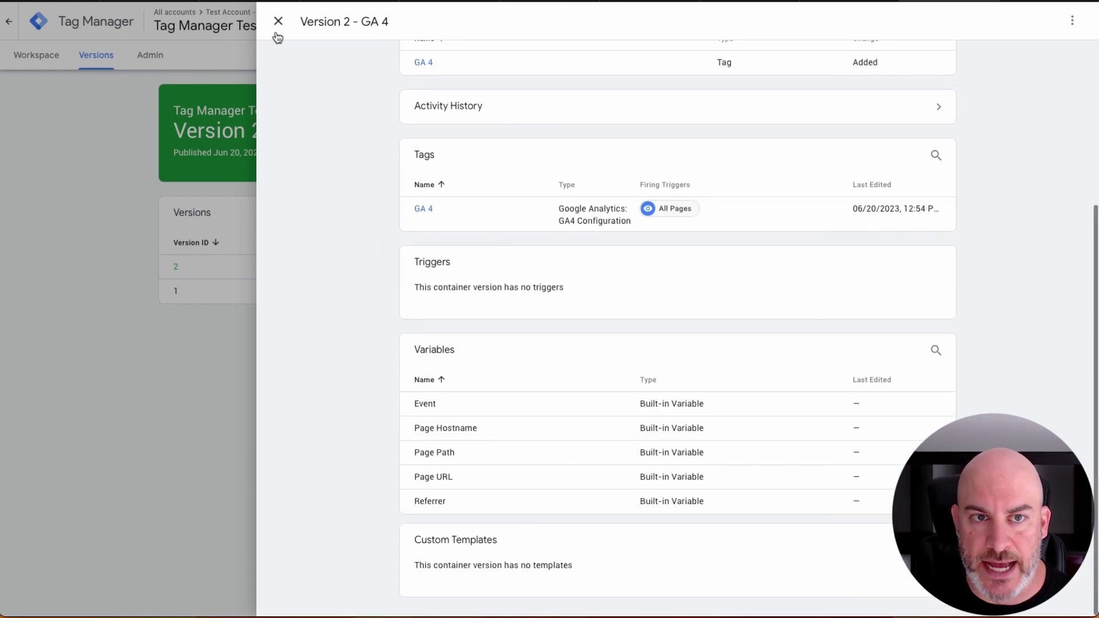
pyautogui.click(278, 20)
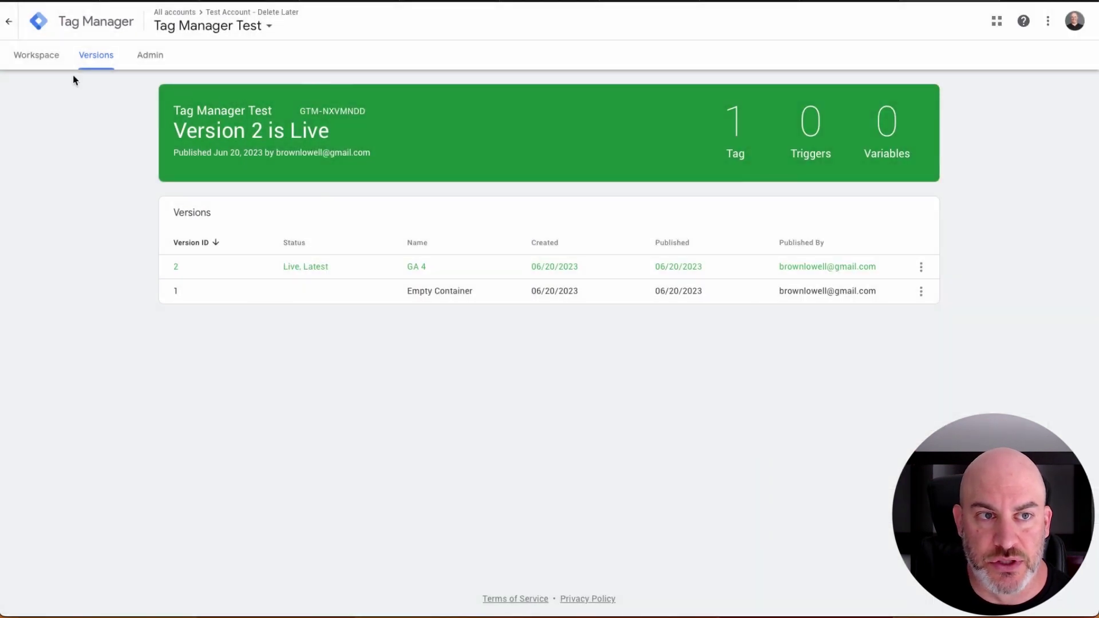
pyautogui.click(36, 55)
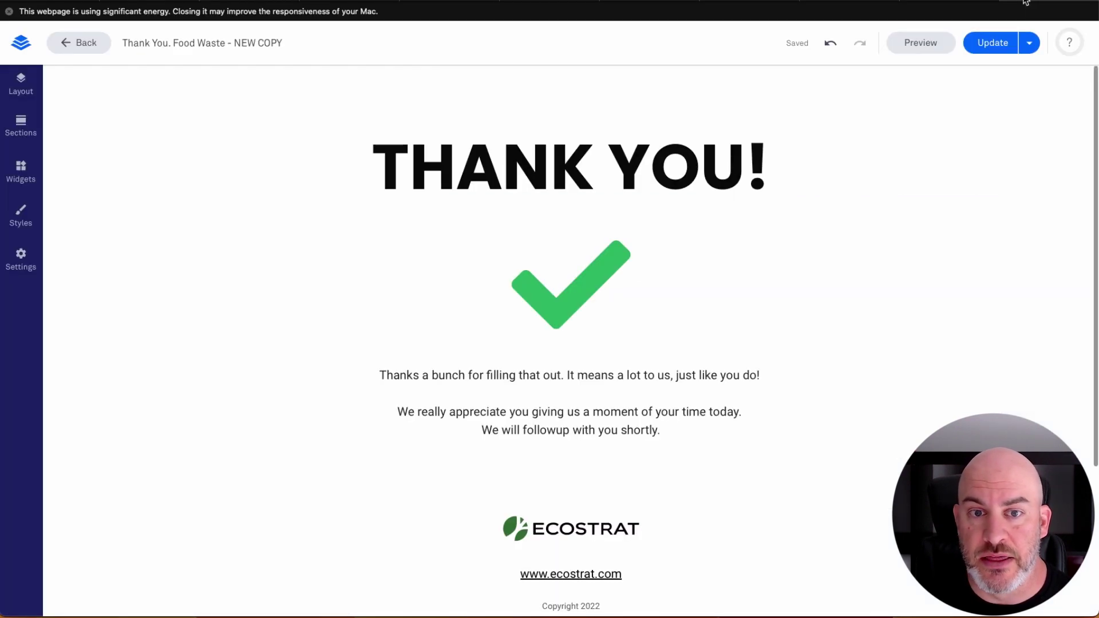
# Switch to the Leadpages editor, update the thank-you page and open its published version.
pyautogui.click(993, 55)
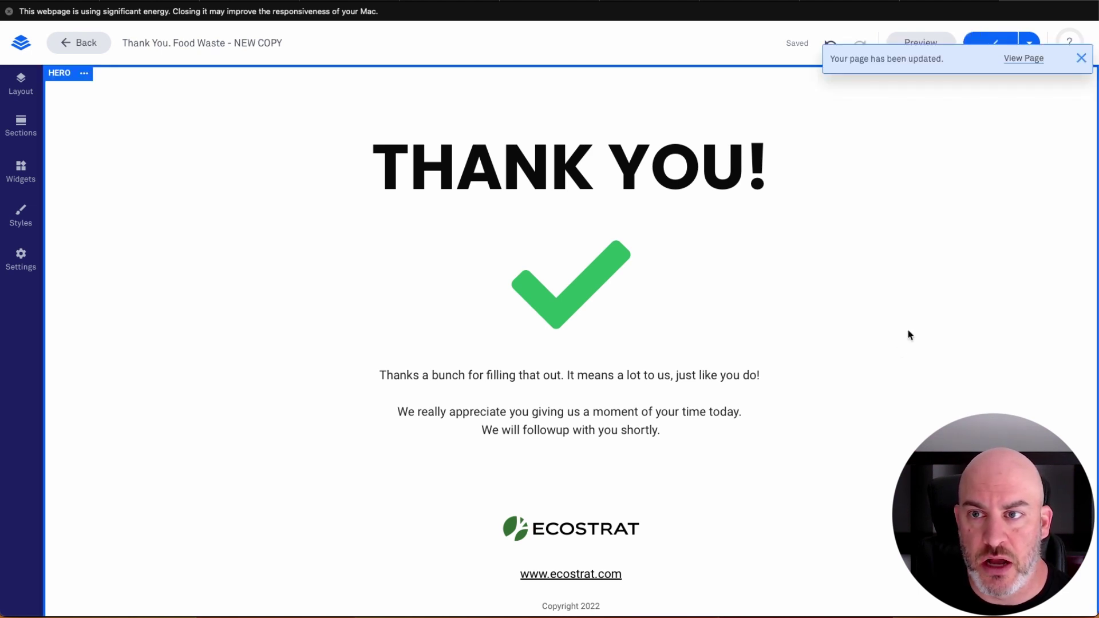
pyautogui.click(1025, 58)
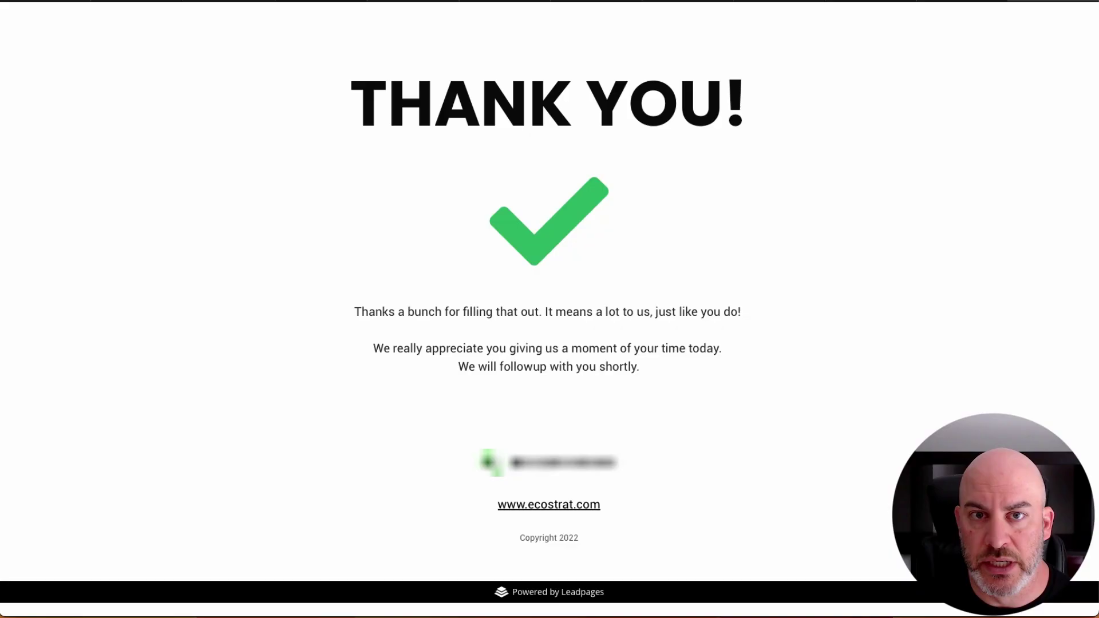
pyautogui.press('super+l')
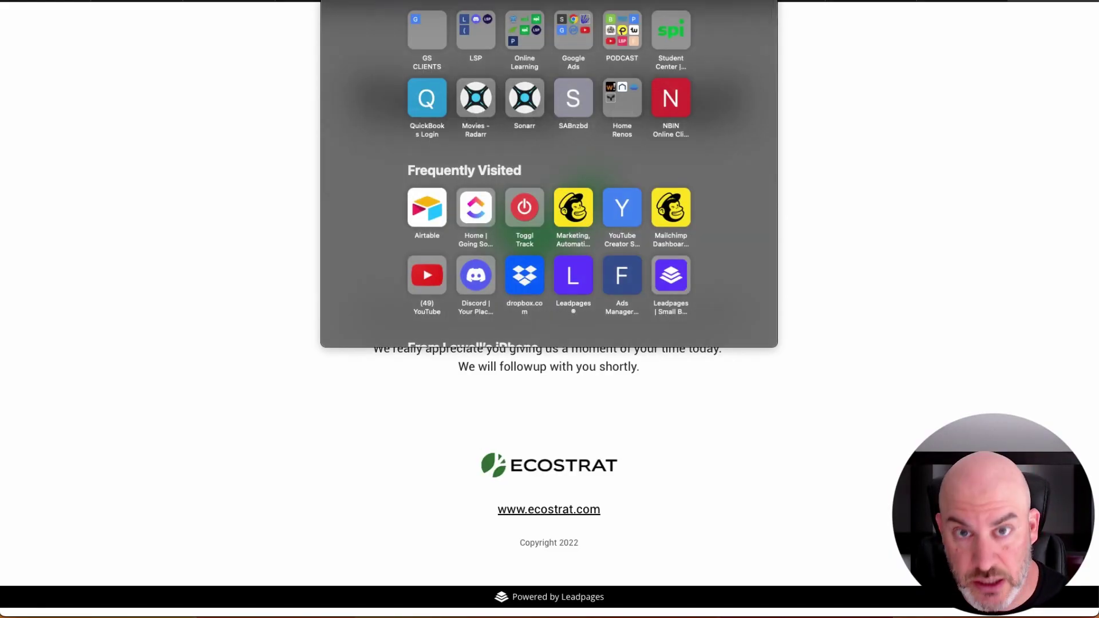
# Open the realtime report from the Google Analytics home page and return to the Leadpages thank-you page editor.
pyautogui.click(881, 153)
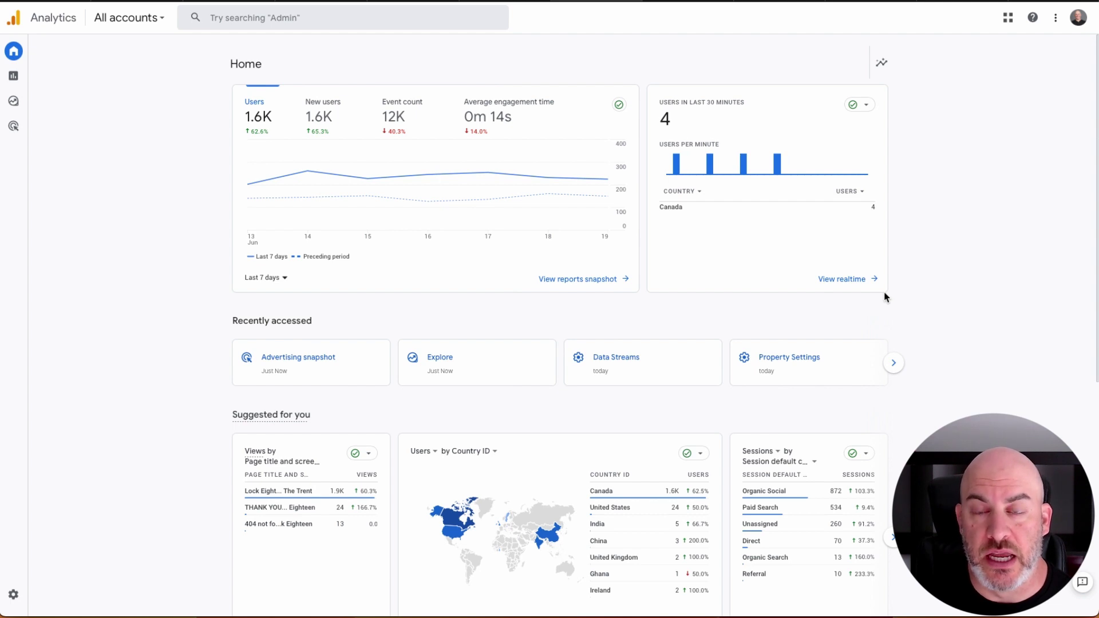
pyautogui.click(846, 283)
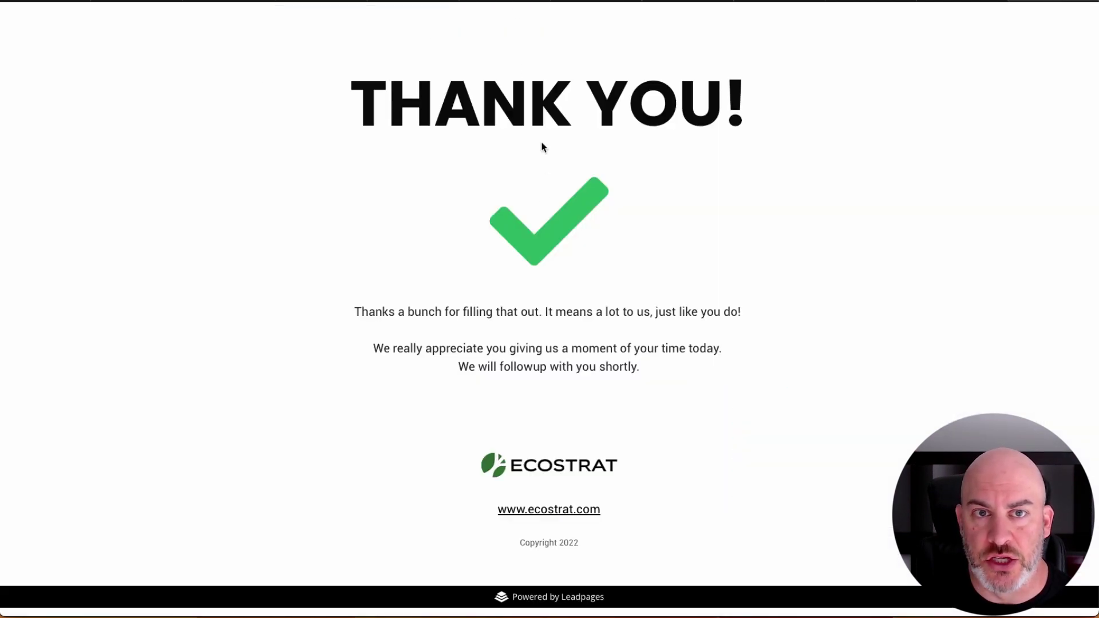
pyautogui.click(972, 1)
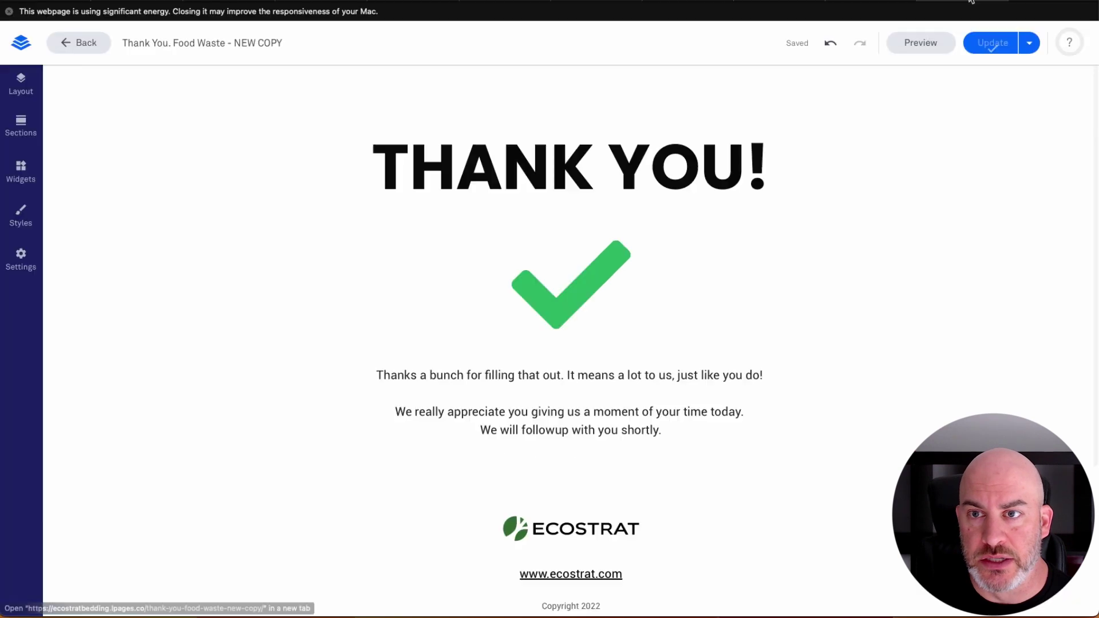